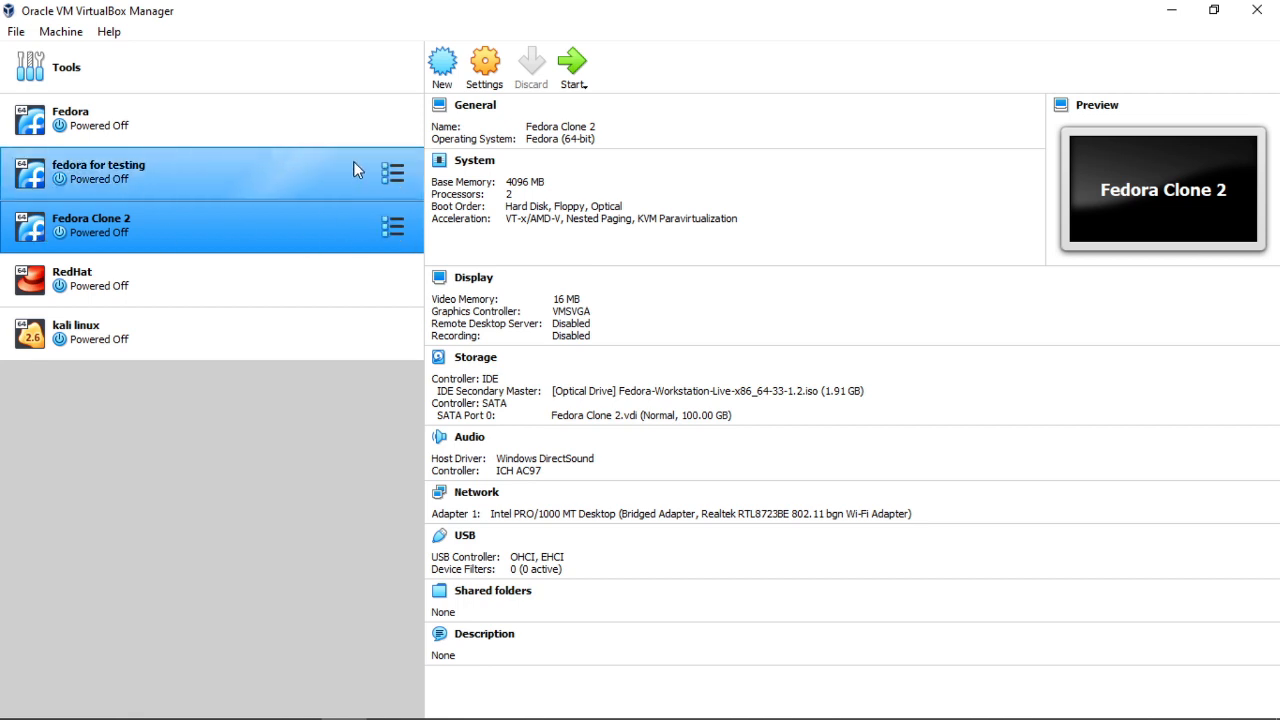
- Select Fedora Clone 2 and switch its machine tools view to Snapshots
click(100, 173)
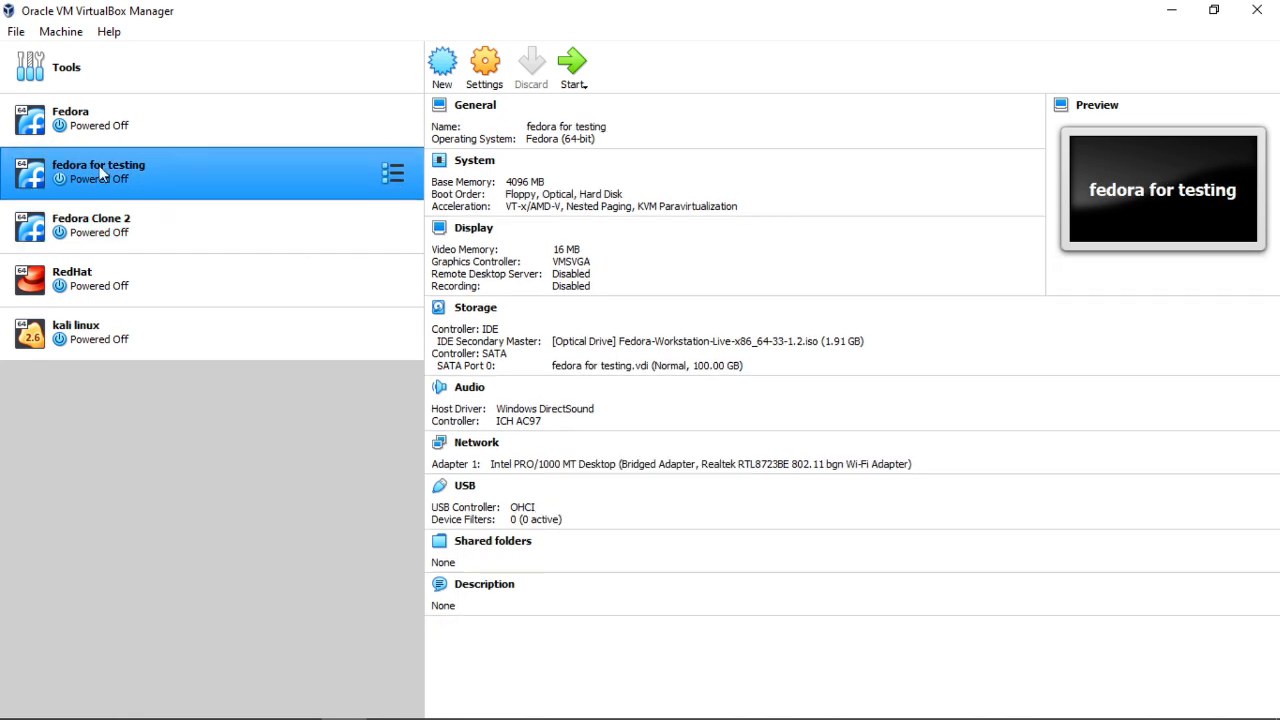
click(304, 236)
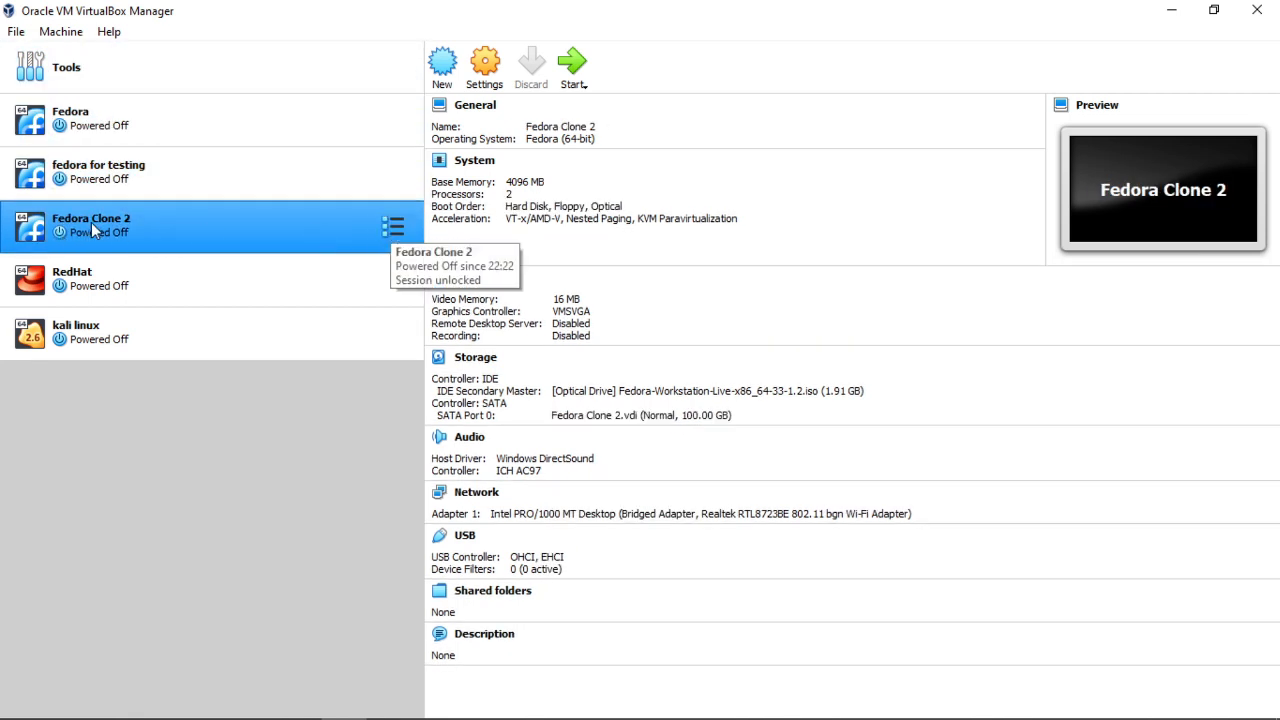
click(392, 228)
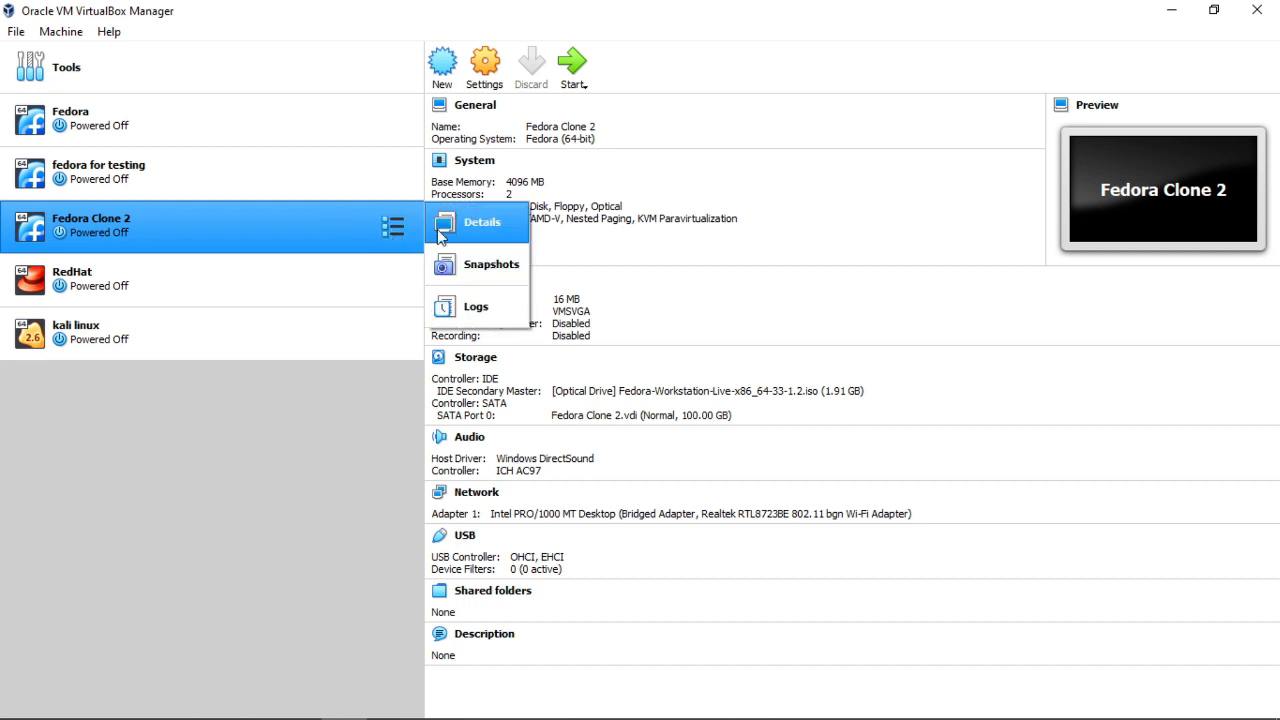
click(489, 266)
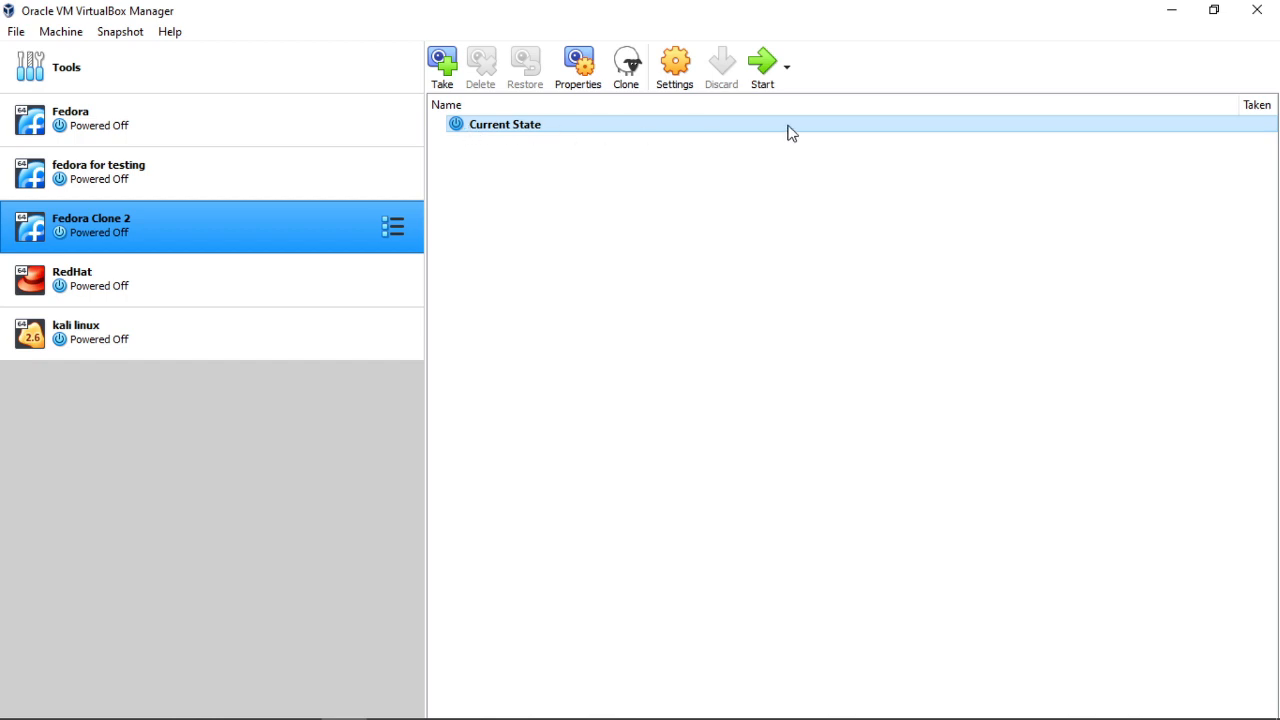
- From Current State, take a snapshot named 'web server' described as 'some descp'
right_click(707, 127)
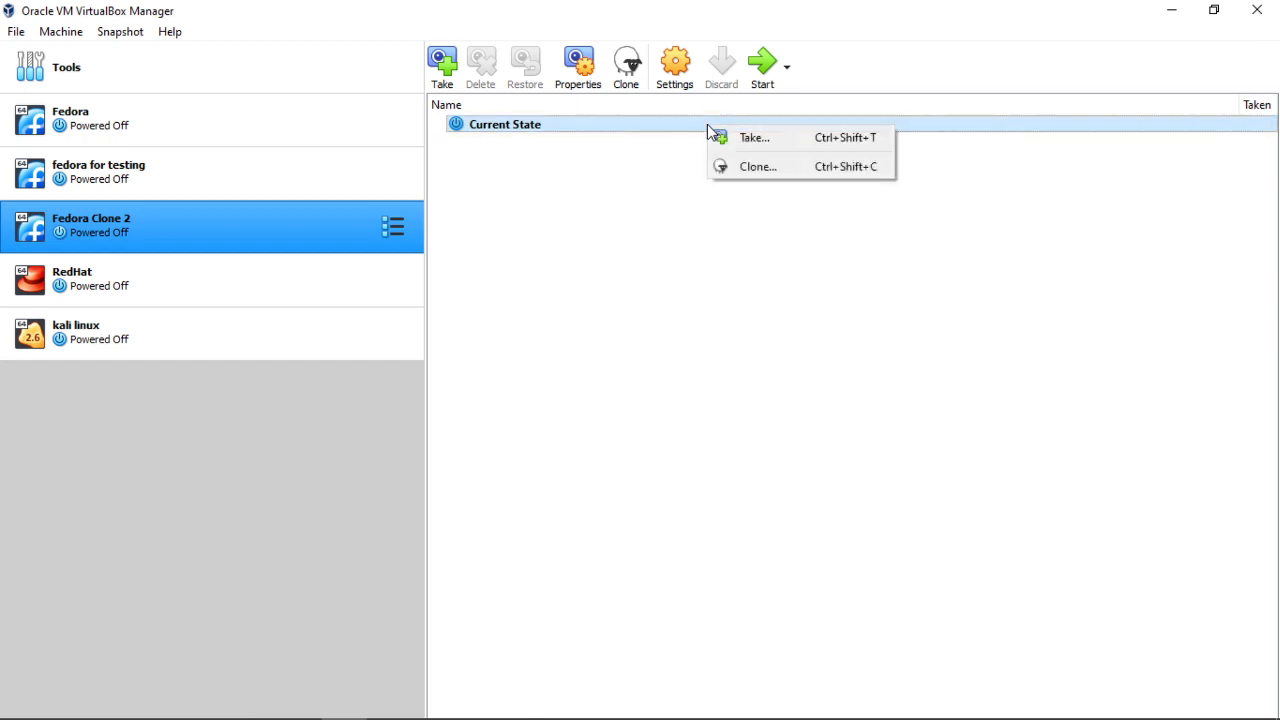
click(742, 138)
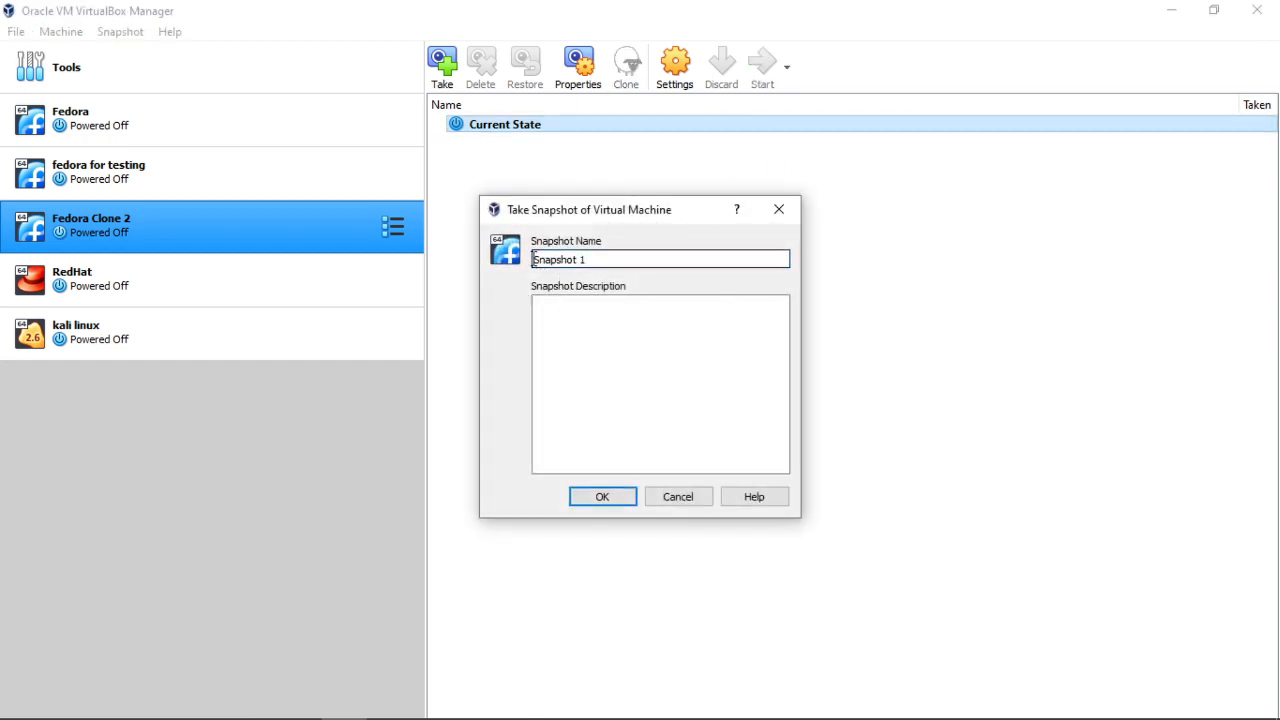
drag(534, 260, 612, 261)
click(632, 261)
key(BackSpace)
key(BackSpace)
key(BackSpace)
key(BackSpace)
key(BackSpace)
key(BackSpace)
key(BackSpace)
key(BackSpace)
key(BackSpace)
key(BackSpace)
text(web server)
click(629, 341)
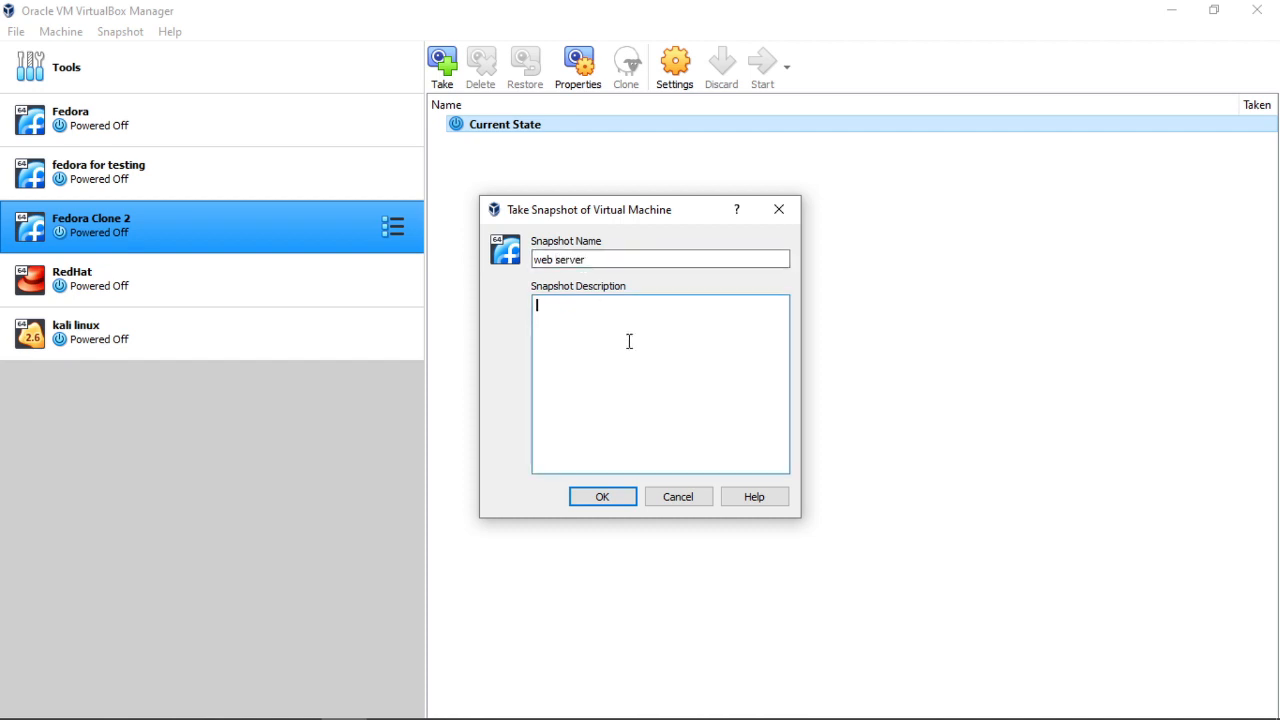
text(some escp)
key(Left)
key(Left)
key(Left)
key(Left)
text(d)
click(612, 497)
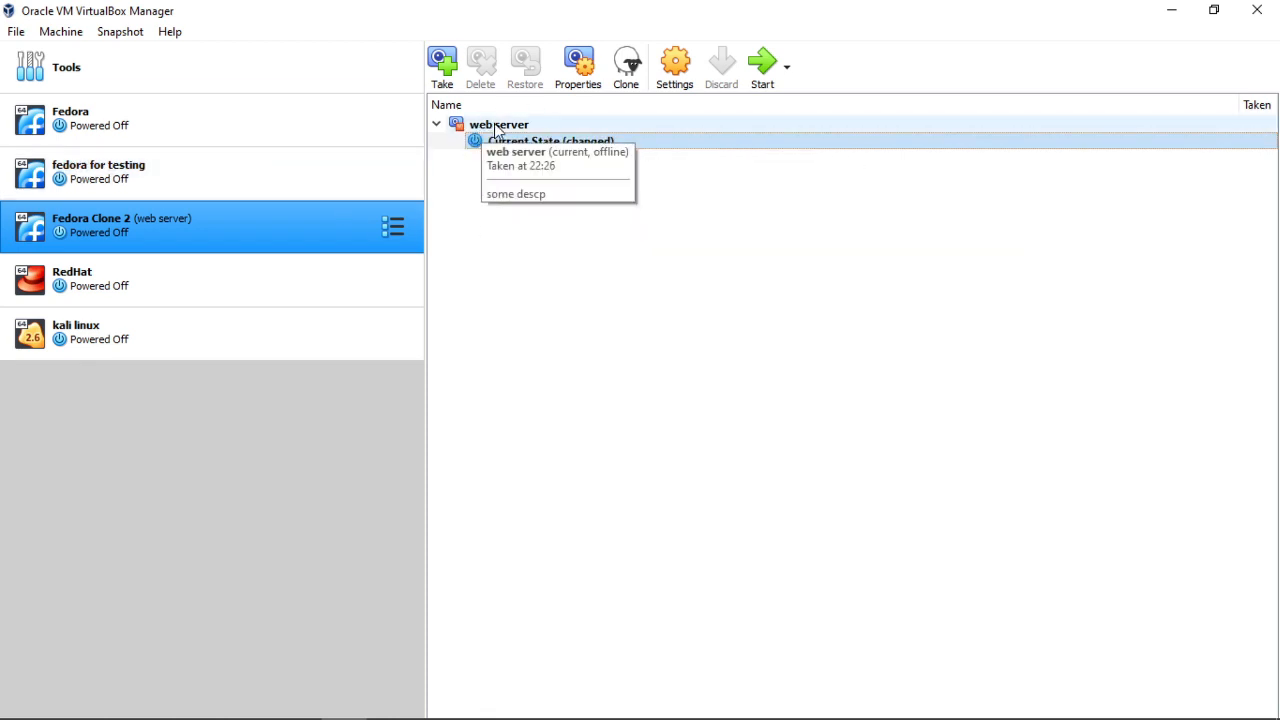
- Inspect the web server snapshot, then go back to Current State
click(497, 125)
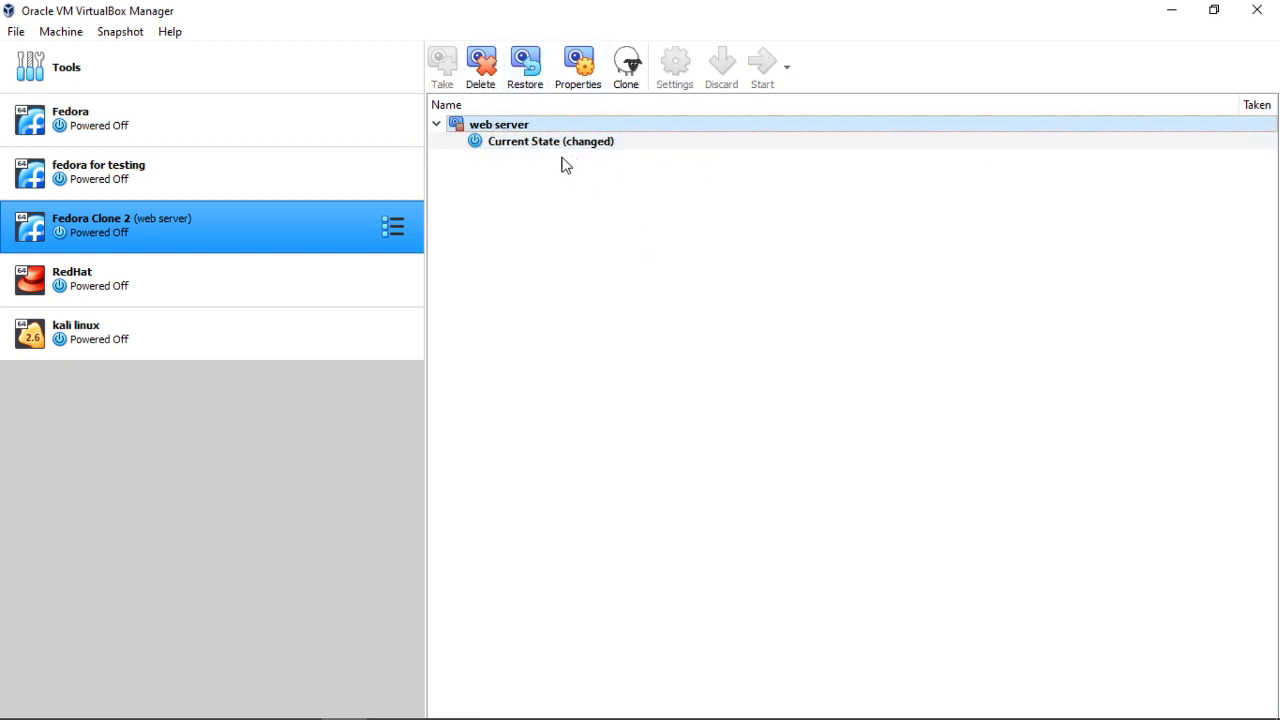
click(598, 145)
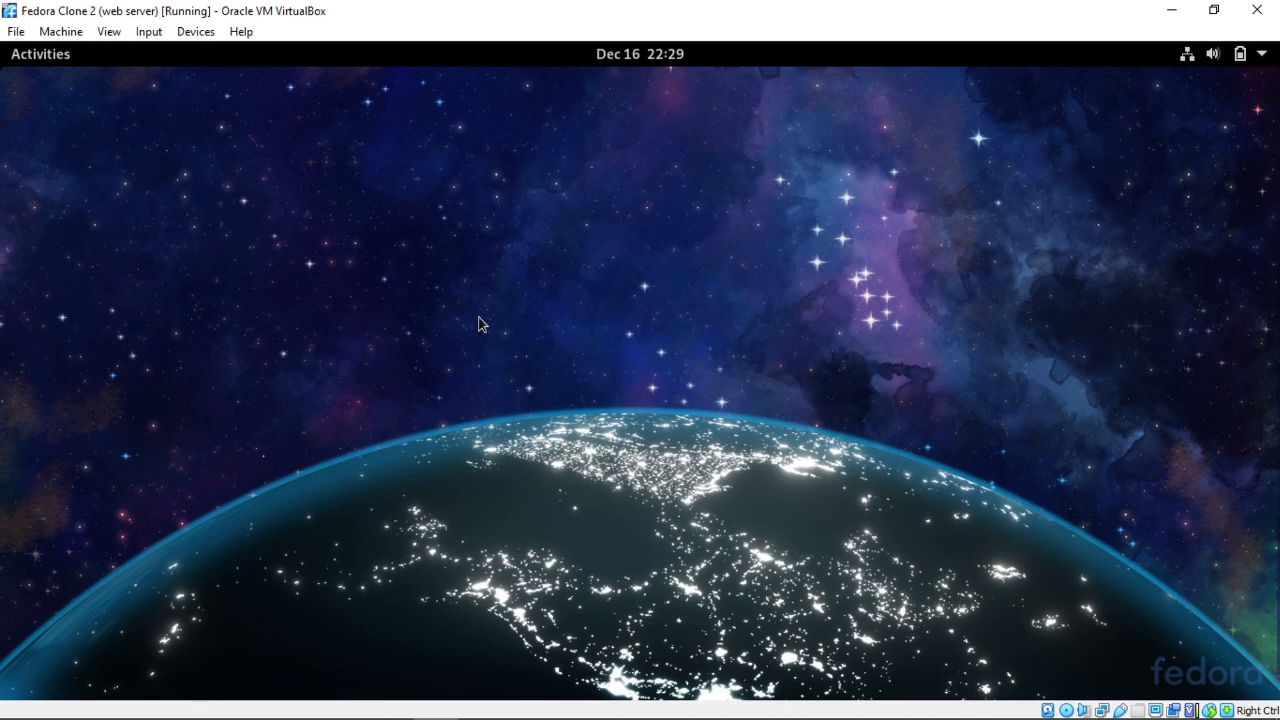
- Attach the HP TrueVision HD webcam via Devices > Webcams, then return to VirtualBox Manager
click(197, 31)
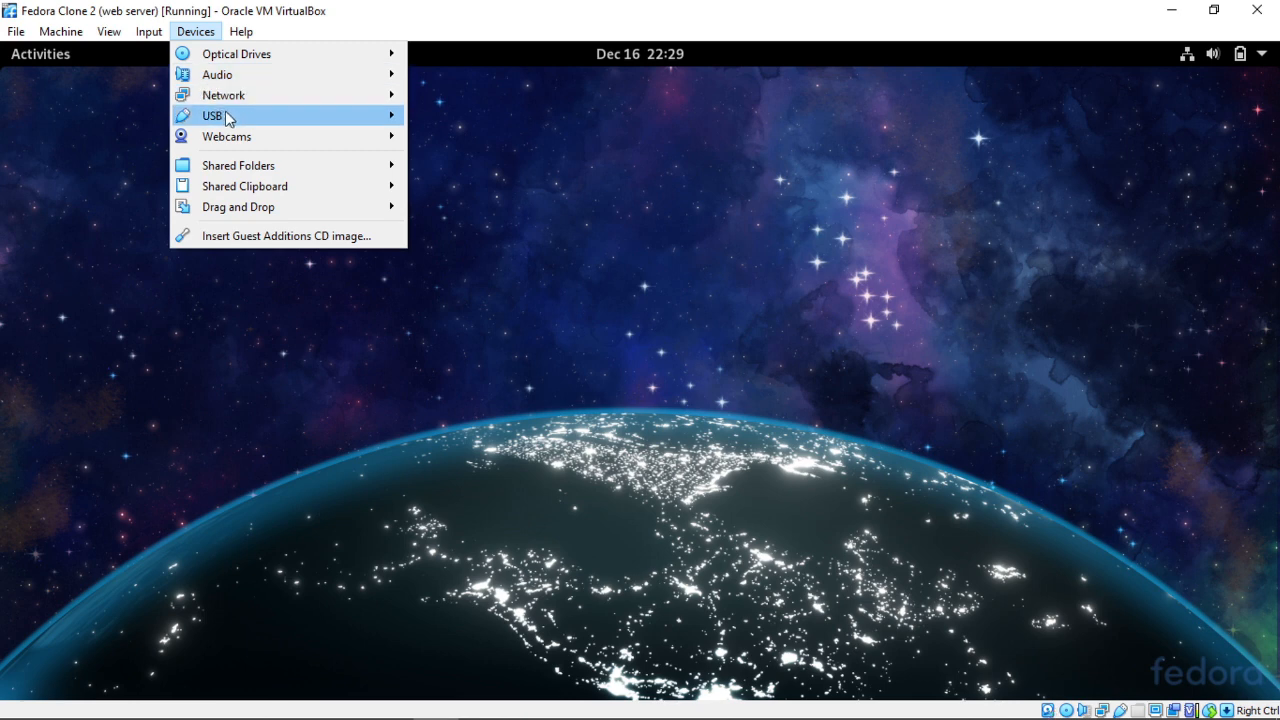
mouse_move(229, 118)
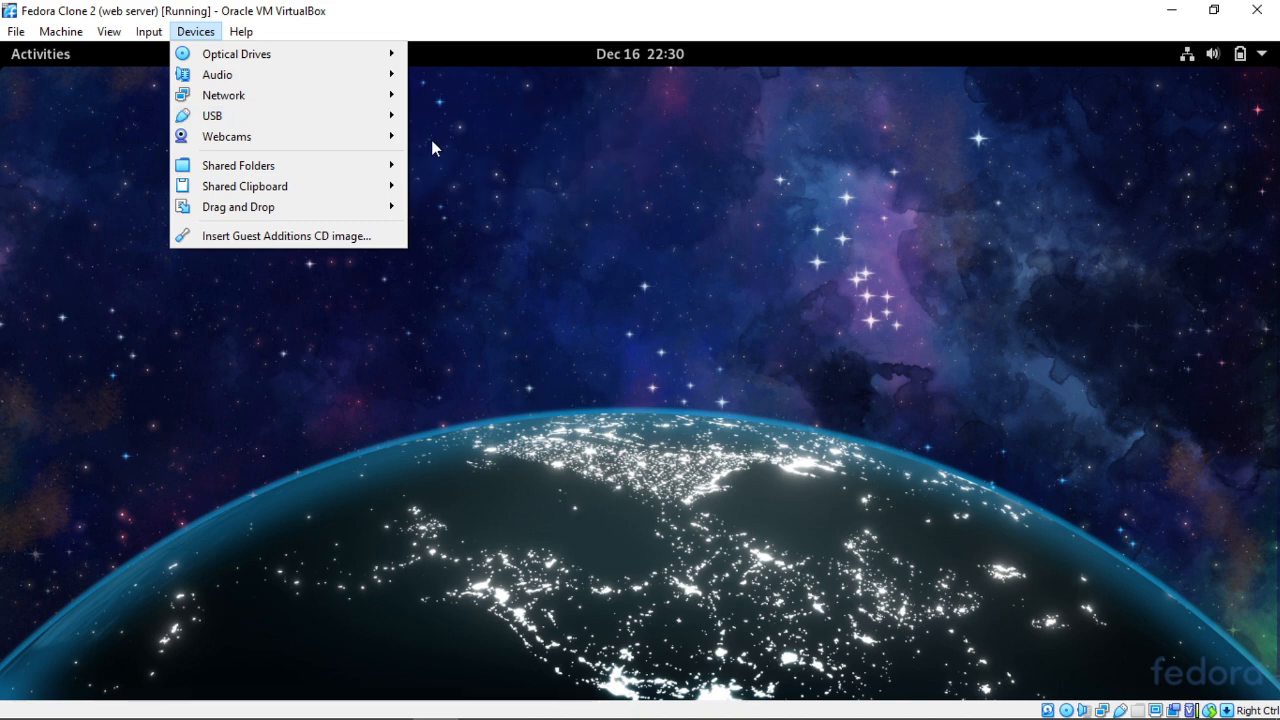
mouse_move(241, 31)
mouse_move(218, 142)
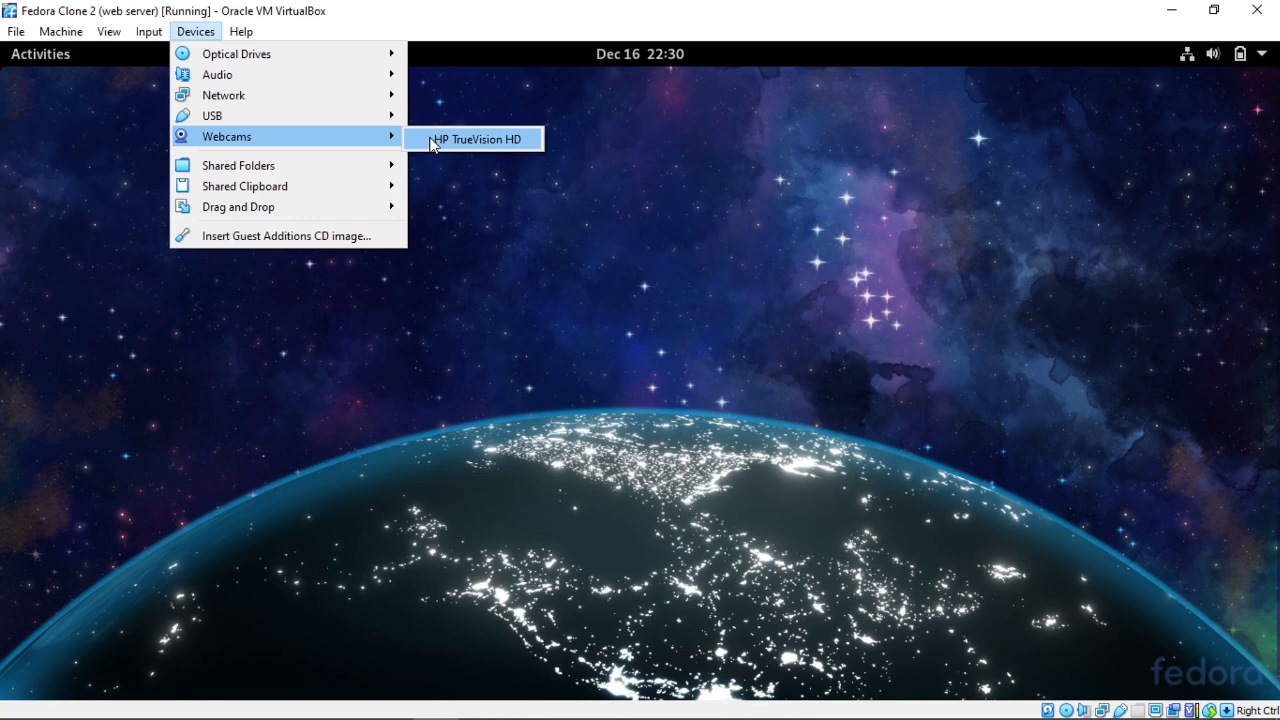
click(458, 140)
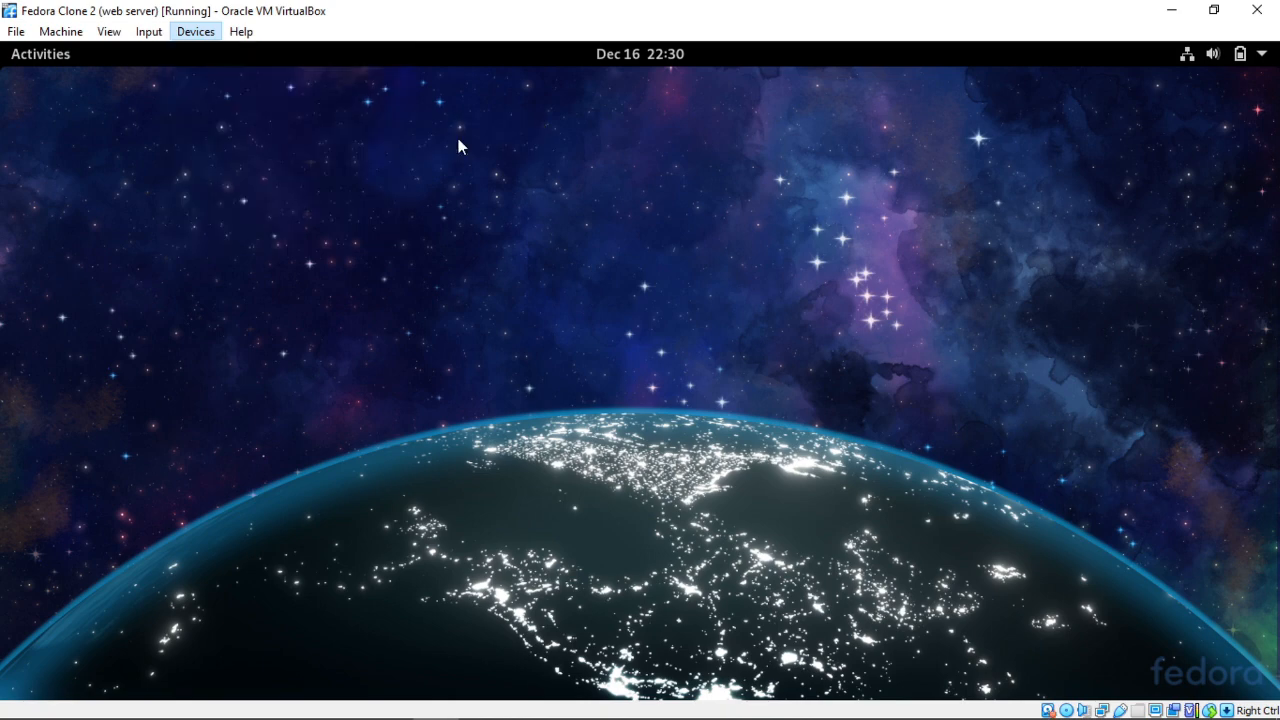
key(alt+Tab)
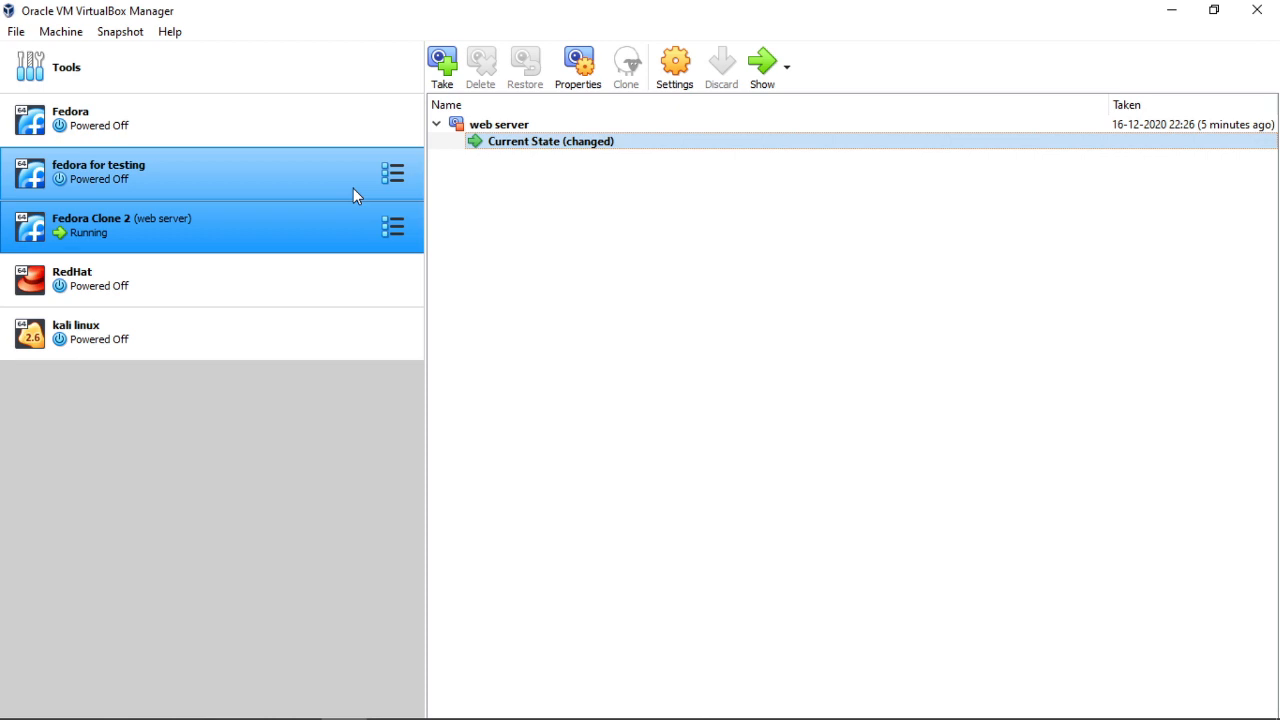
- Add a shared folder to fedora for testing pointing to the host's Pictures\Camera Roll
click(277, 186)
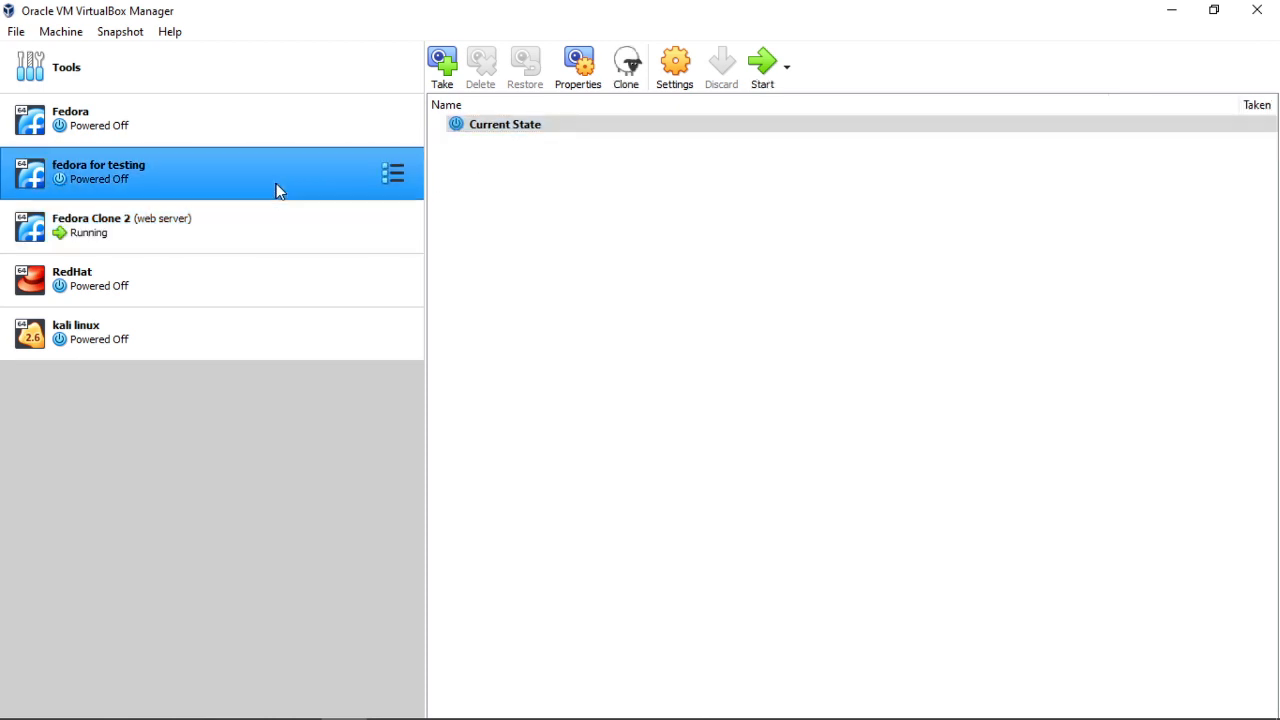
click(674, 70)
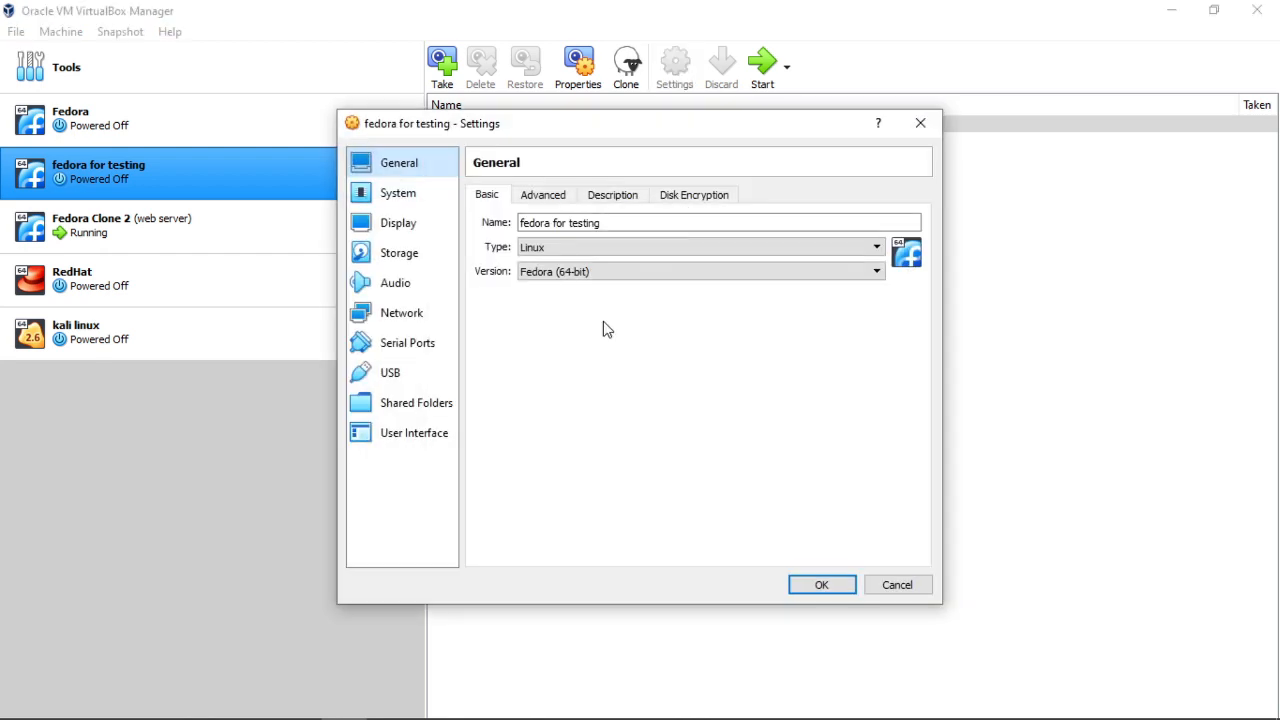
click(414, 404)
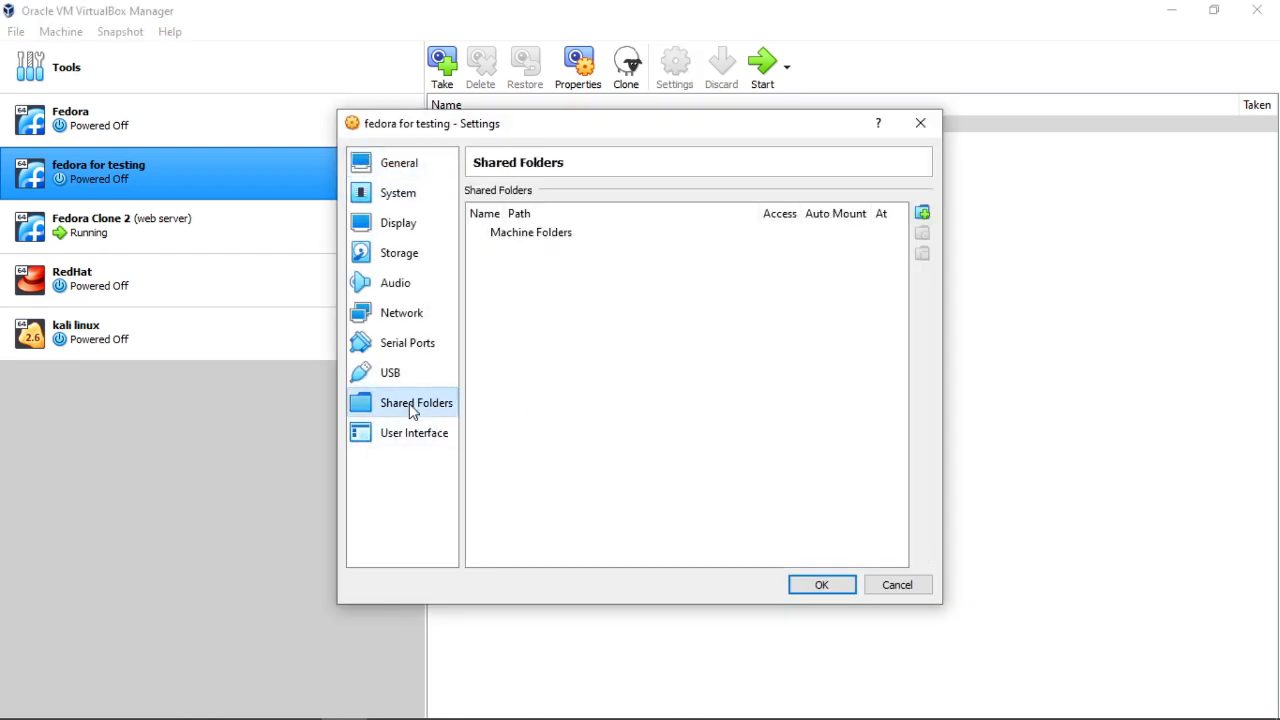
click(922, 215)
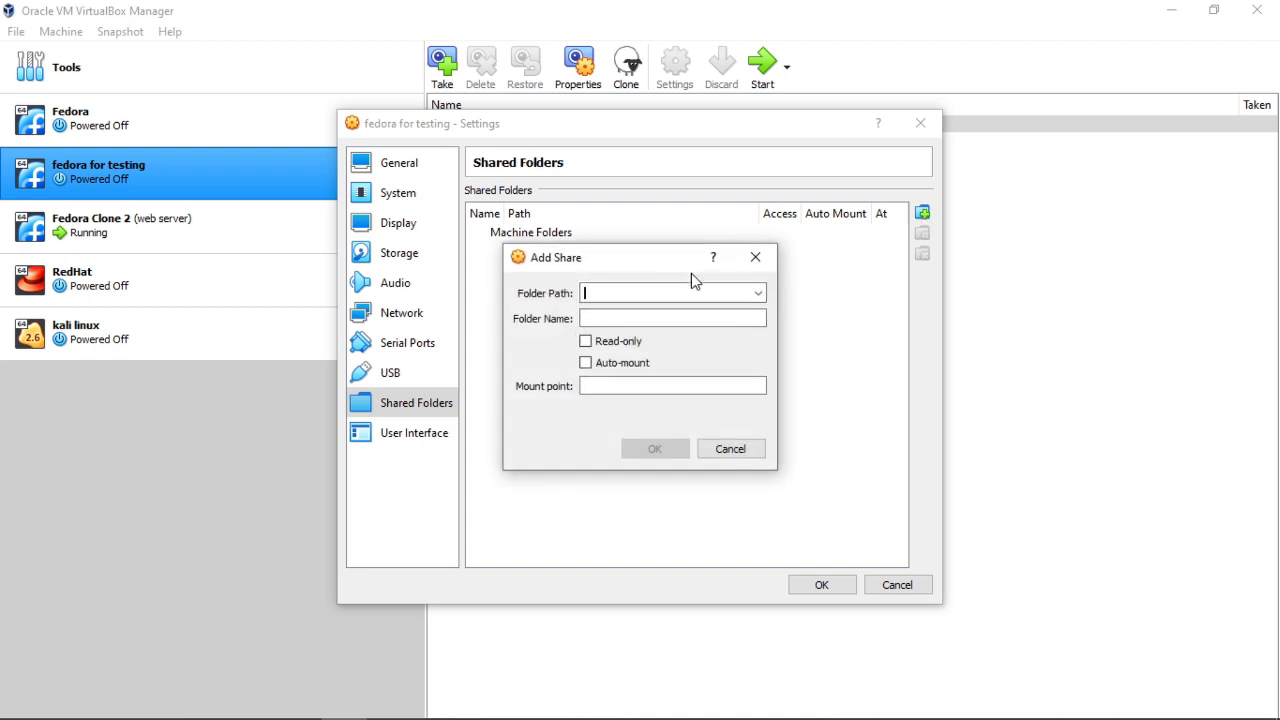
click(759, 293)
click(649, 327)
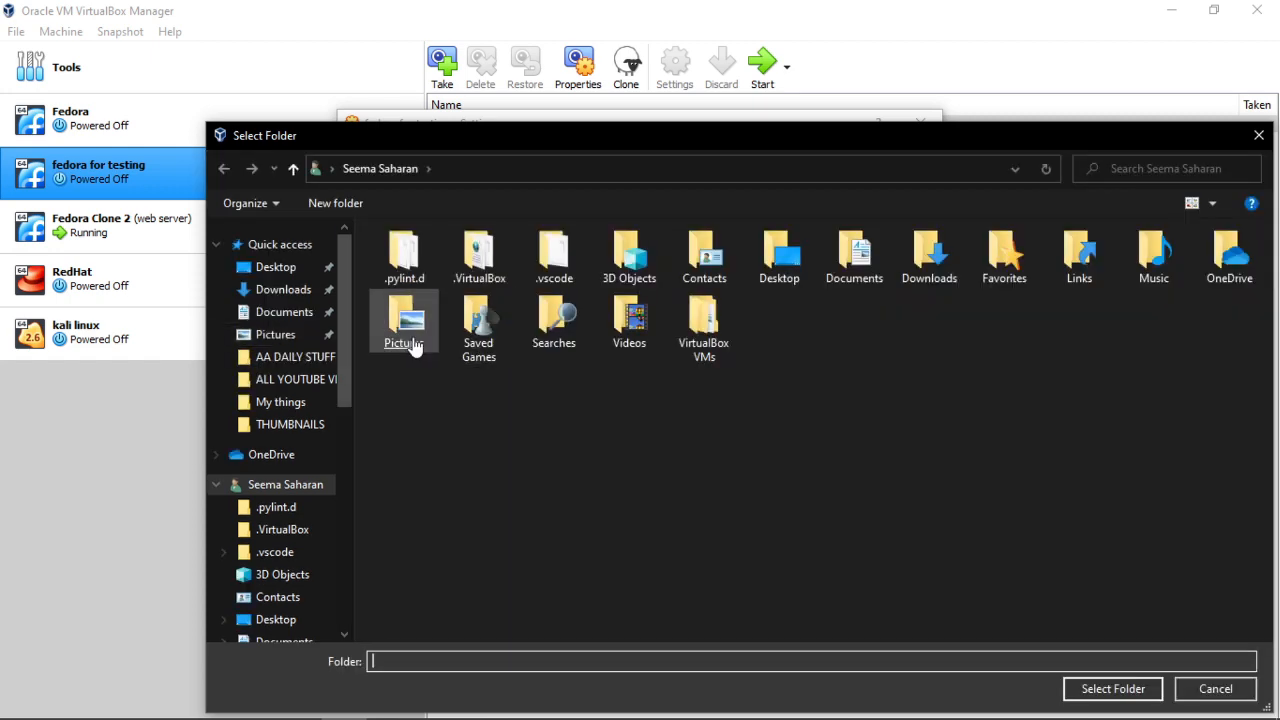
double_click(403, 322)
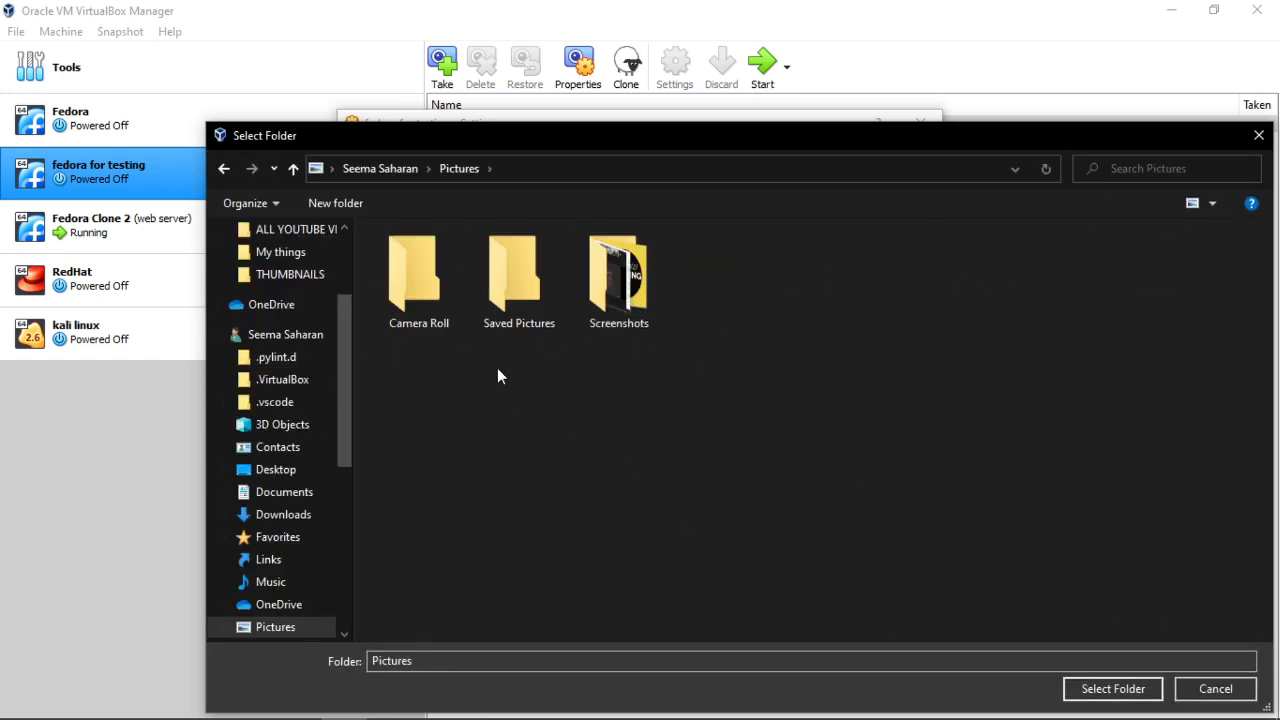
double_click(415, 280)
click(1103, 690)
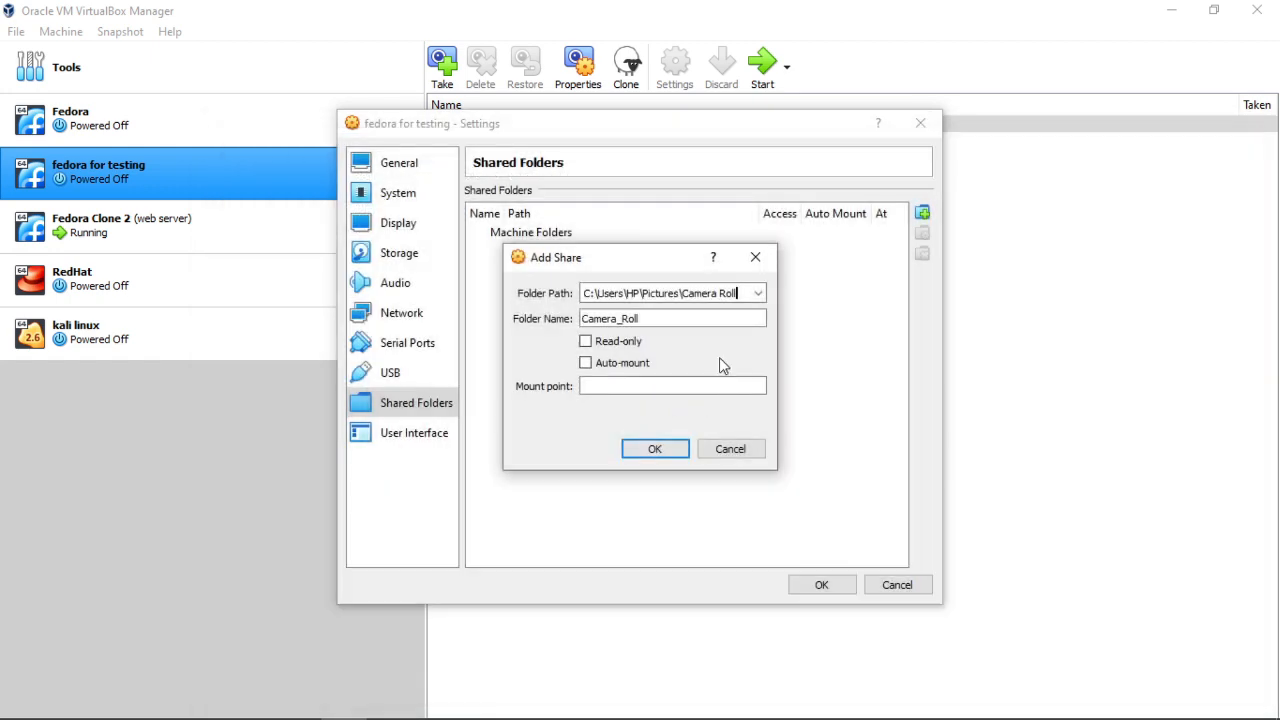
- Make the Camera_Roll share auto-mount and save the settings
click(586, 362)
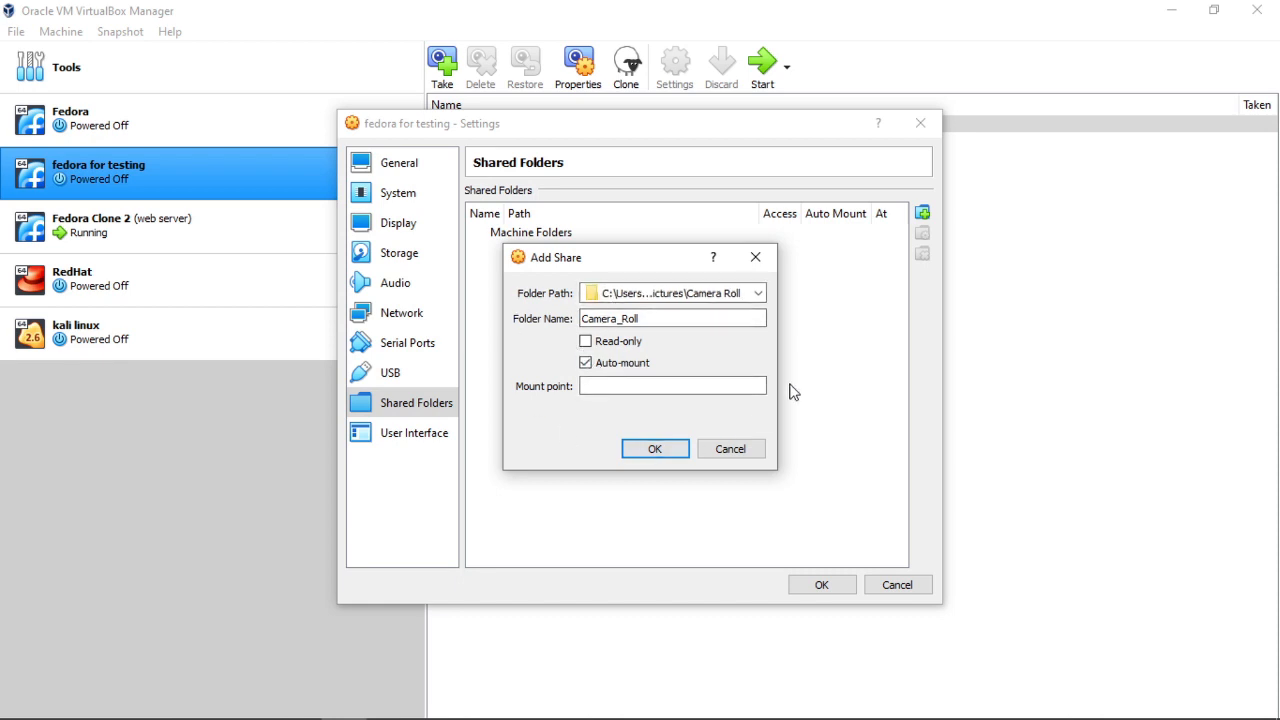
click(594, 394)
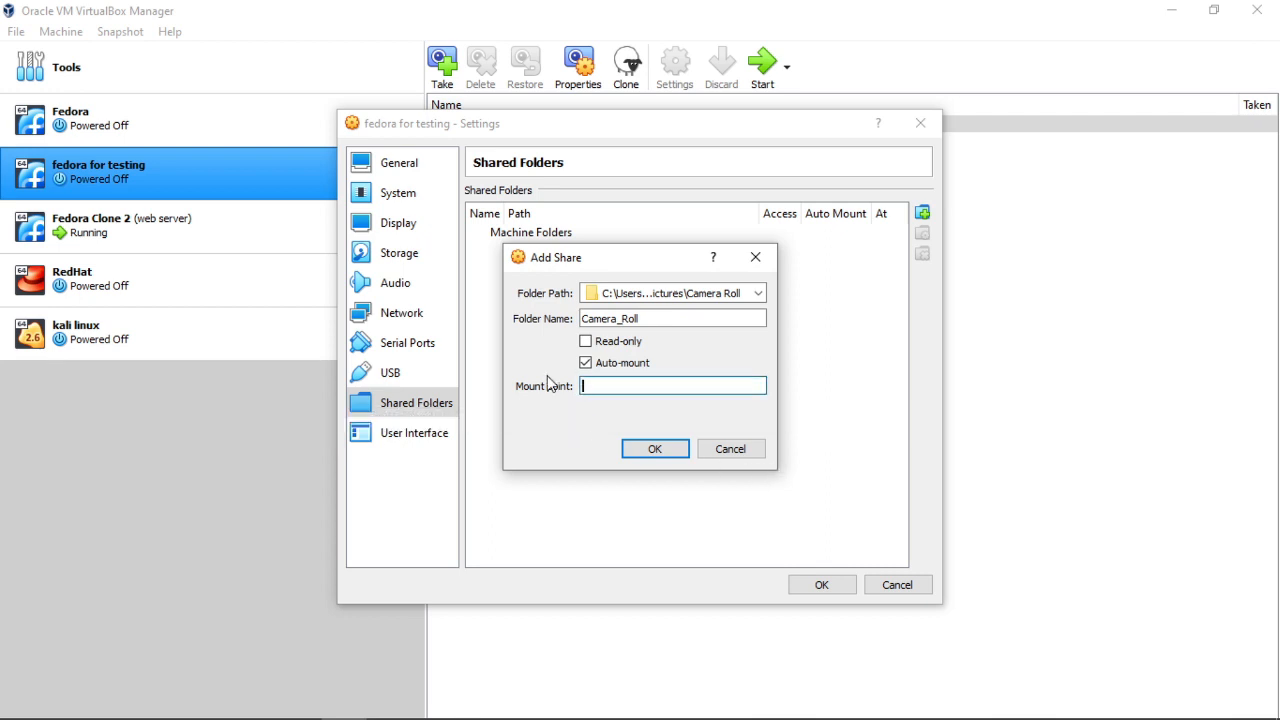
click(654, 450)
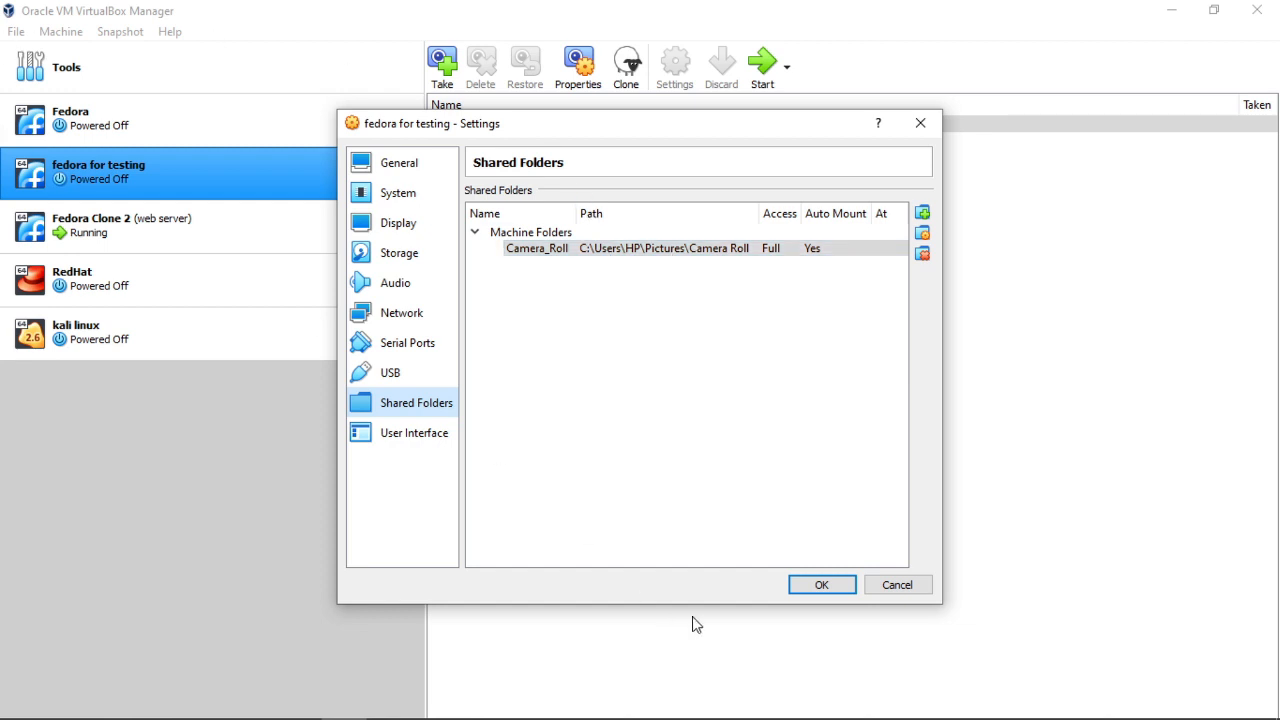
click(836, 590)
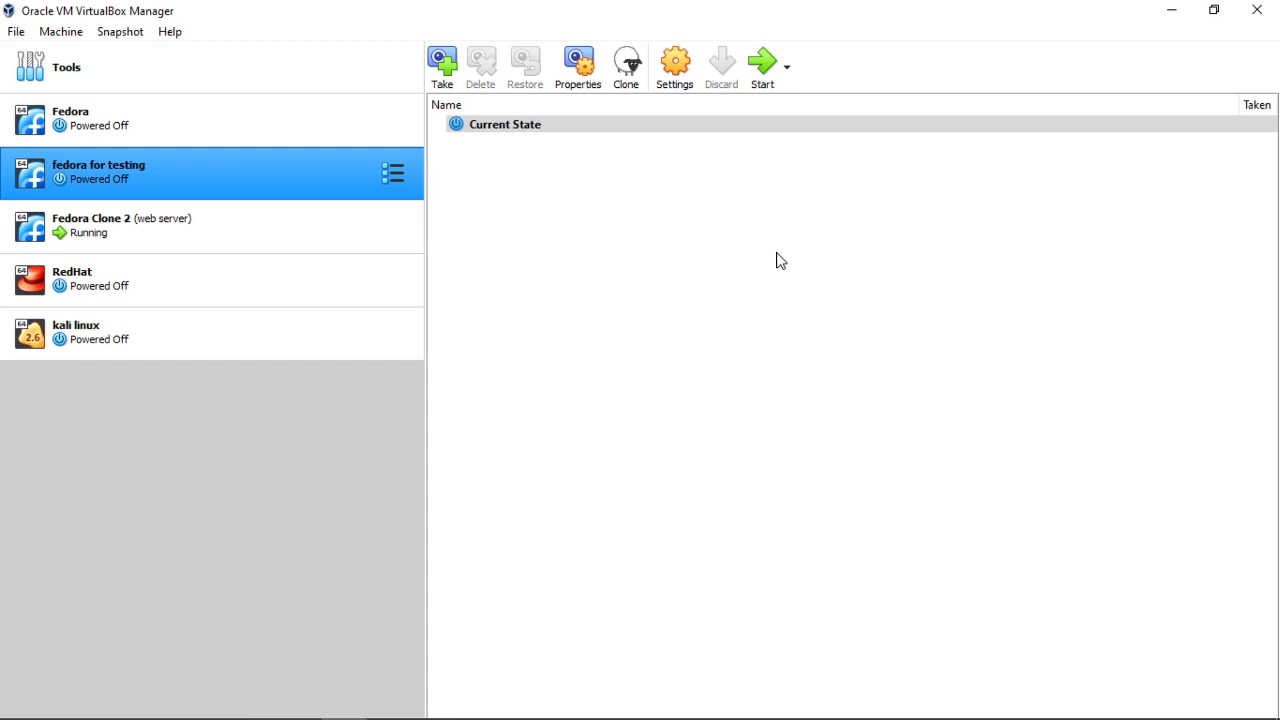
- Open fedora for testing's Settings at General > Advanced
click(675, 66)
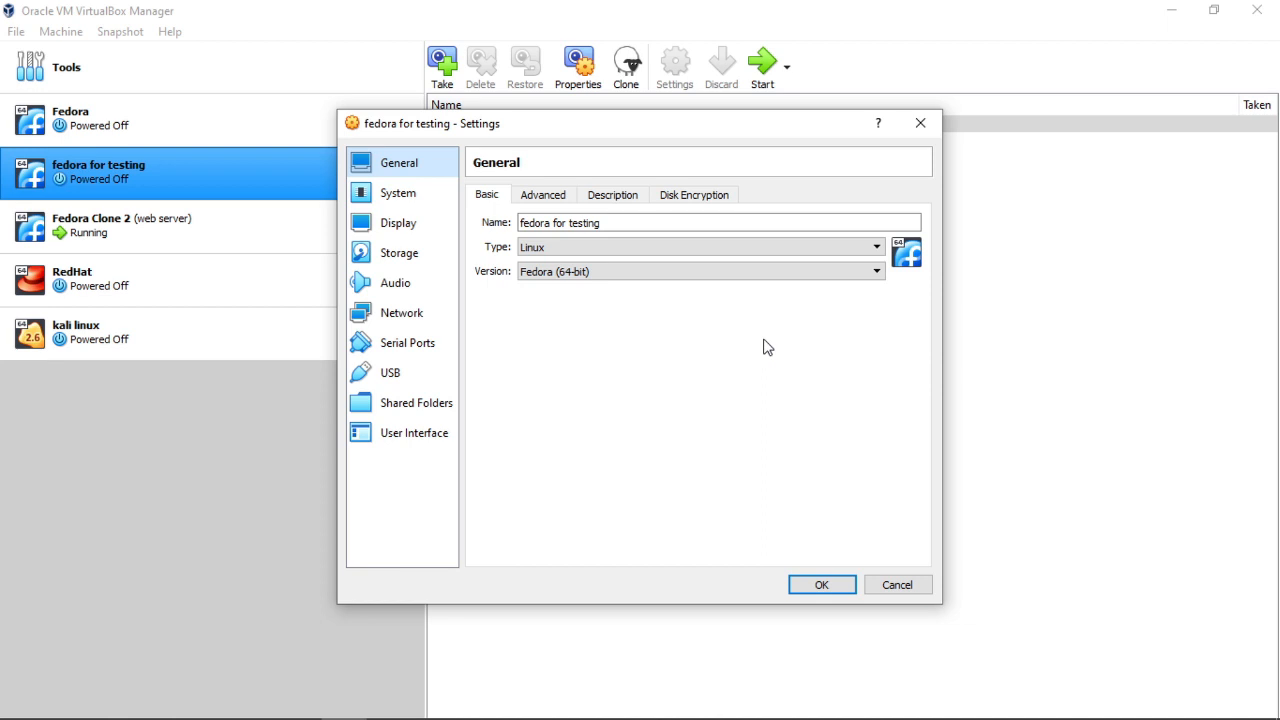
click(548, 200)
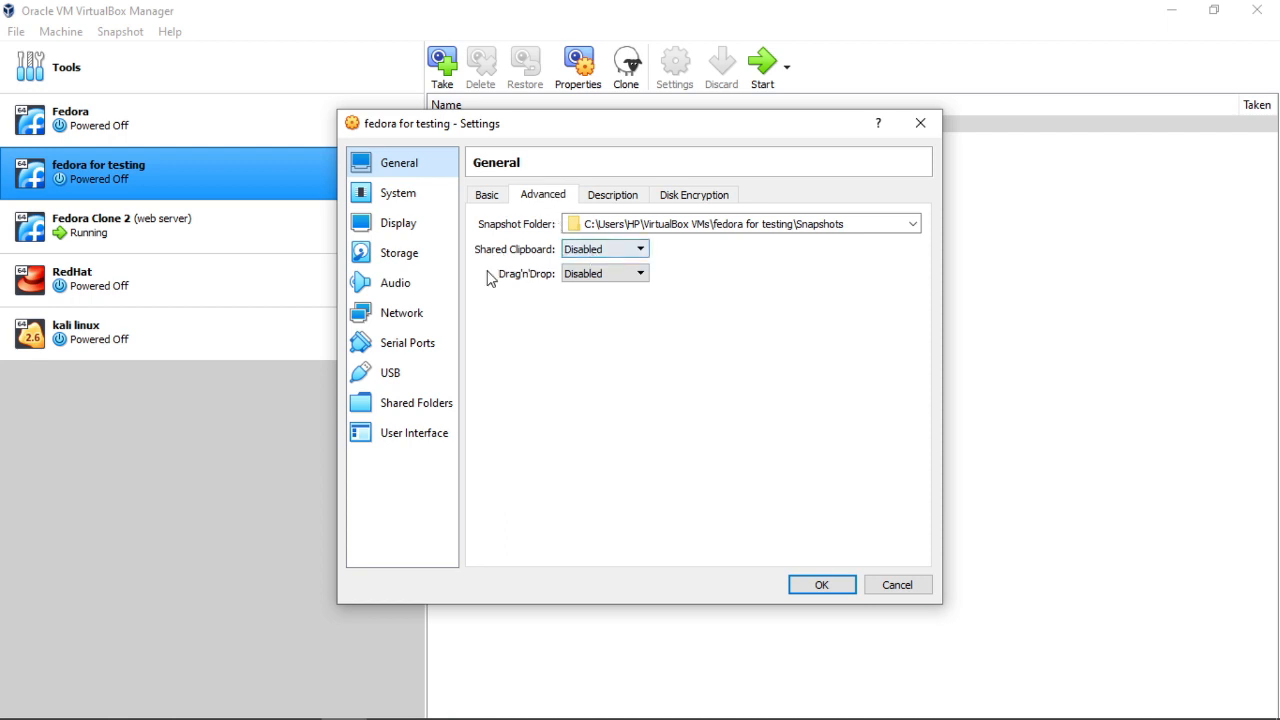
- Set Shared Clipboard and Drag'n'Drop to Bidirectional, then select the Fedora VM
click(607, 251)
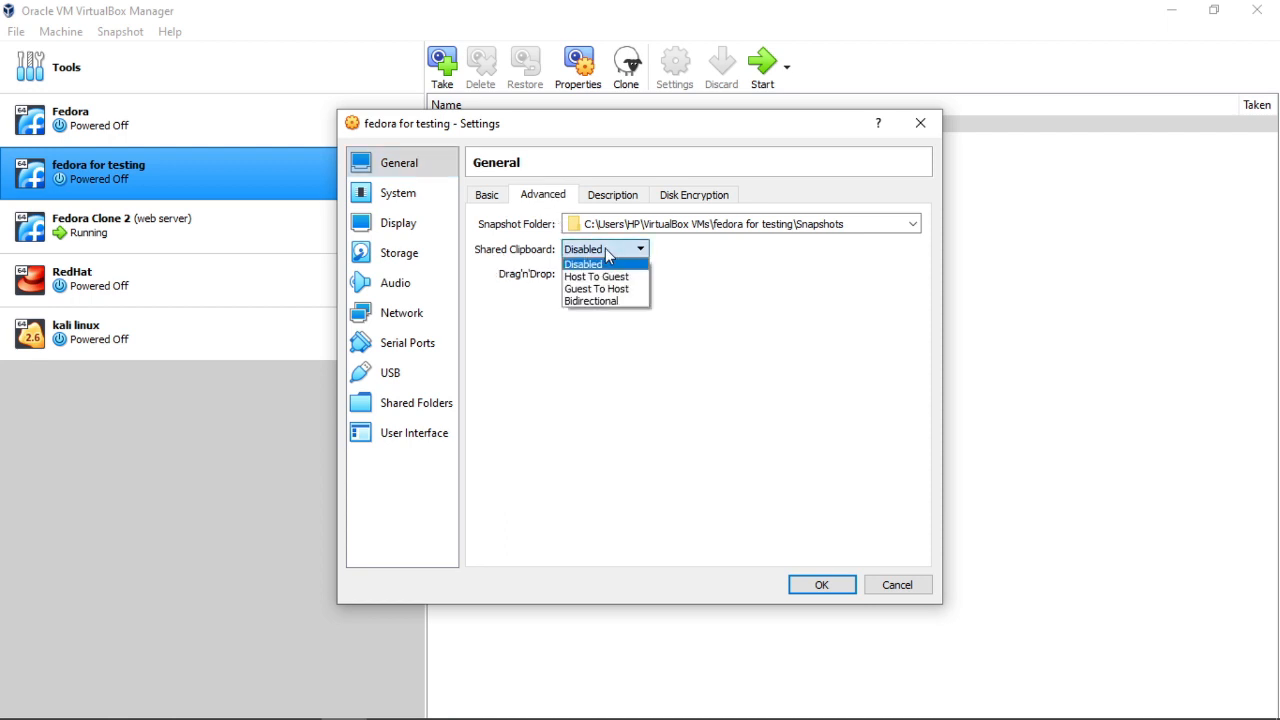
click(609, 301)
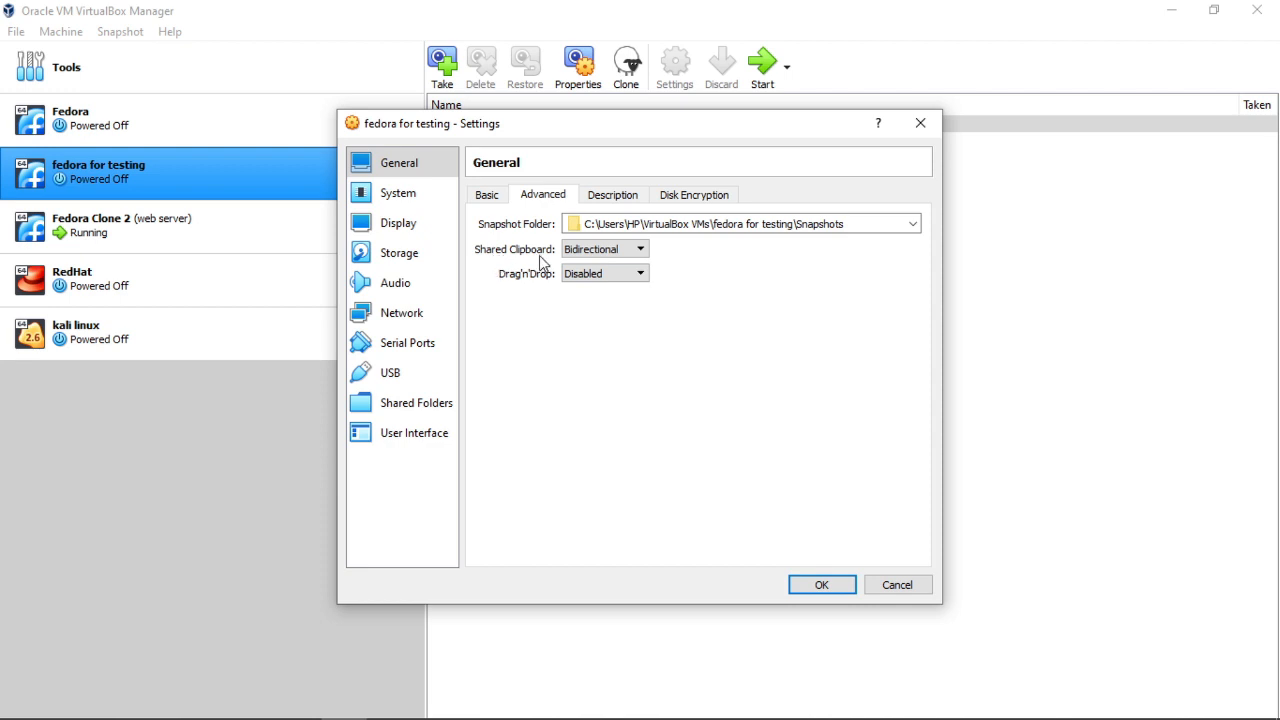
click(594, 276)
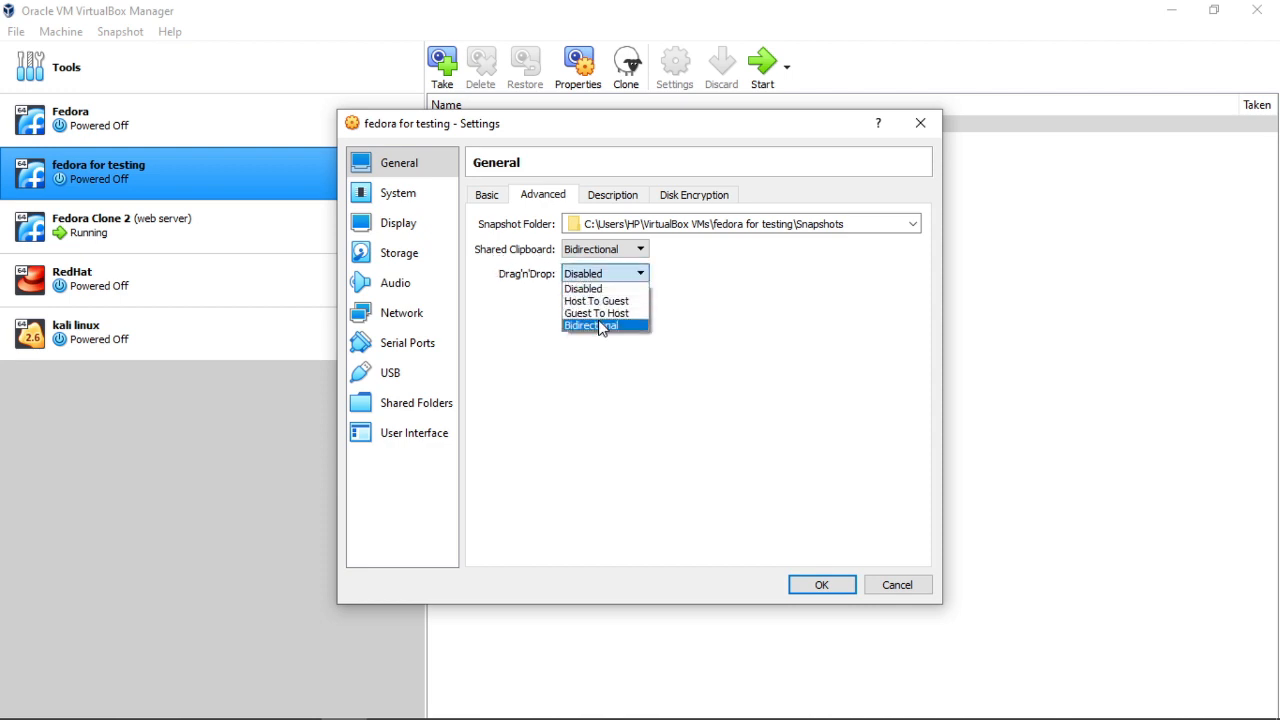
click(600, 326)
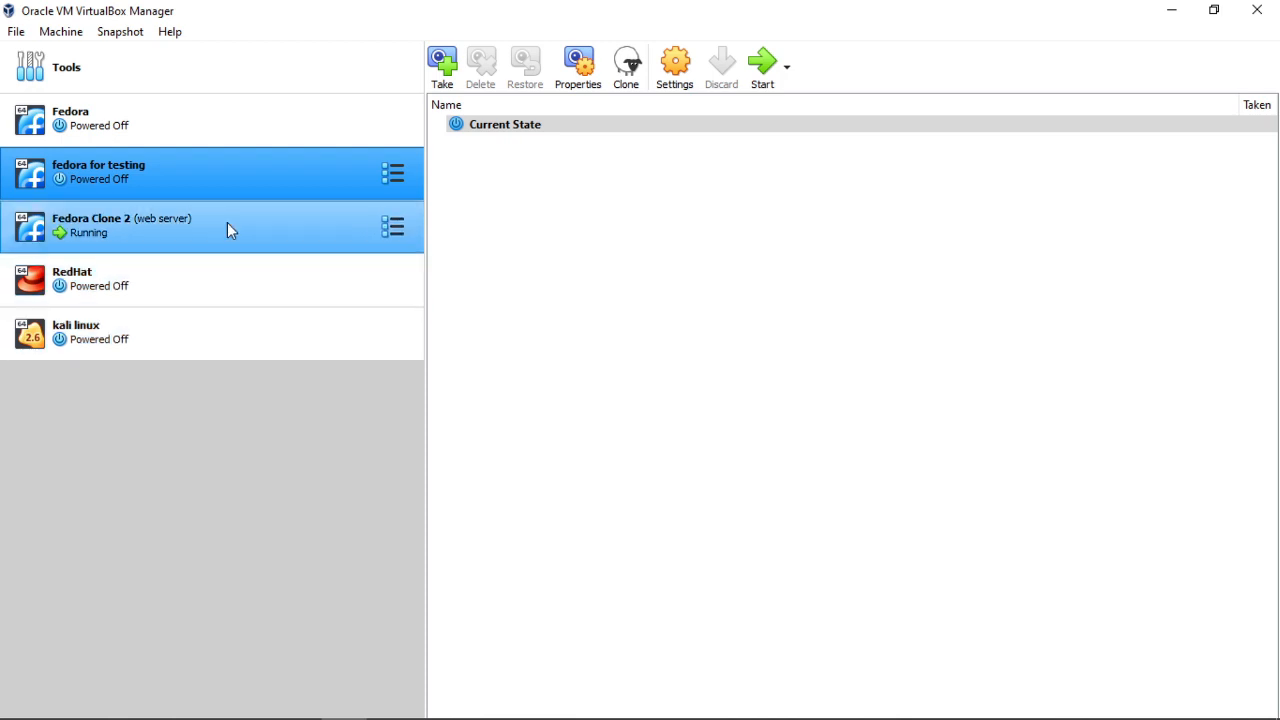
click(139, 127)
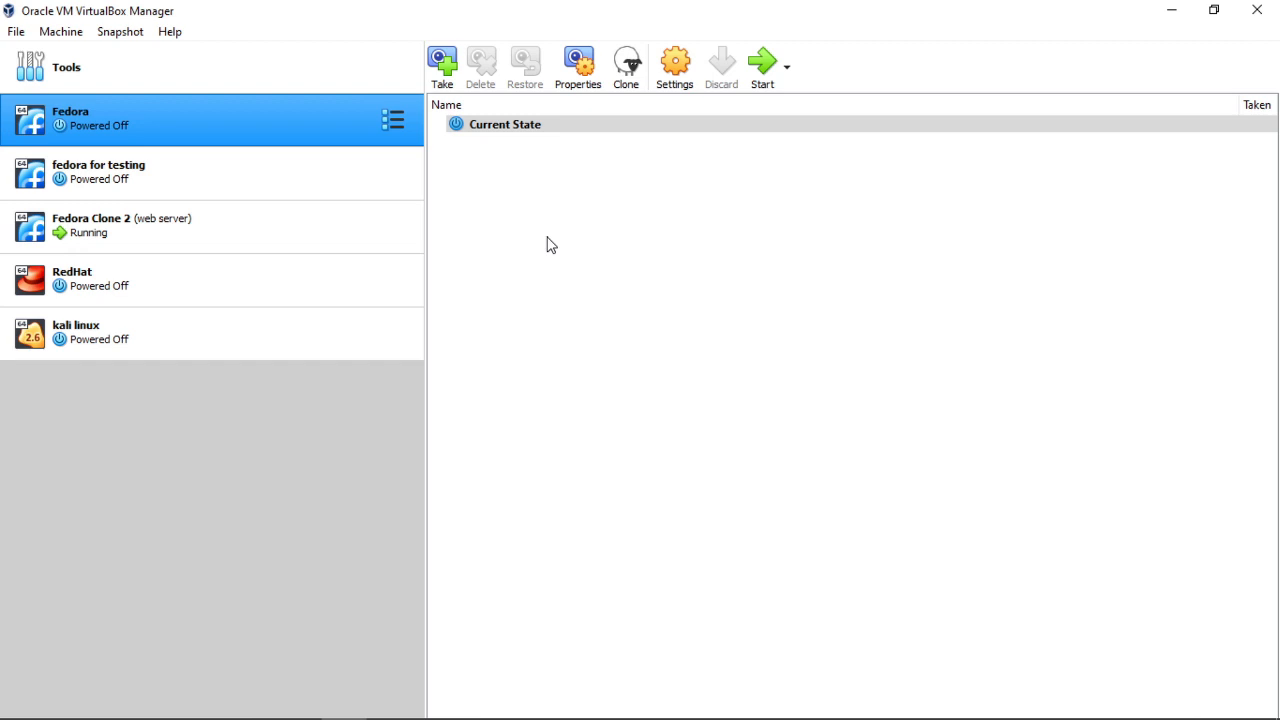
- Clone Fedora as 'demo', generating new MAC addresses for all network adapters
right_click(288, 122)
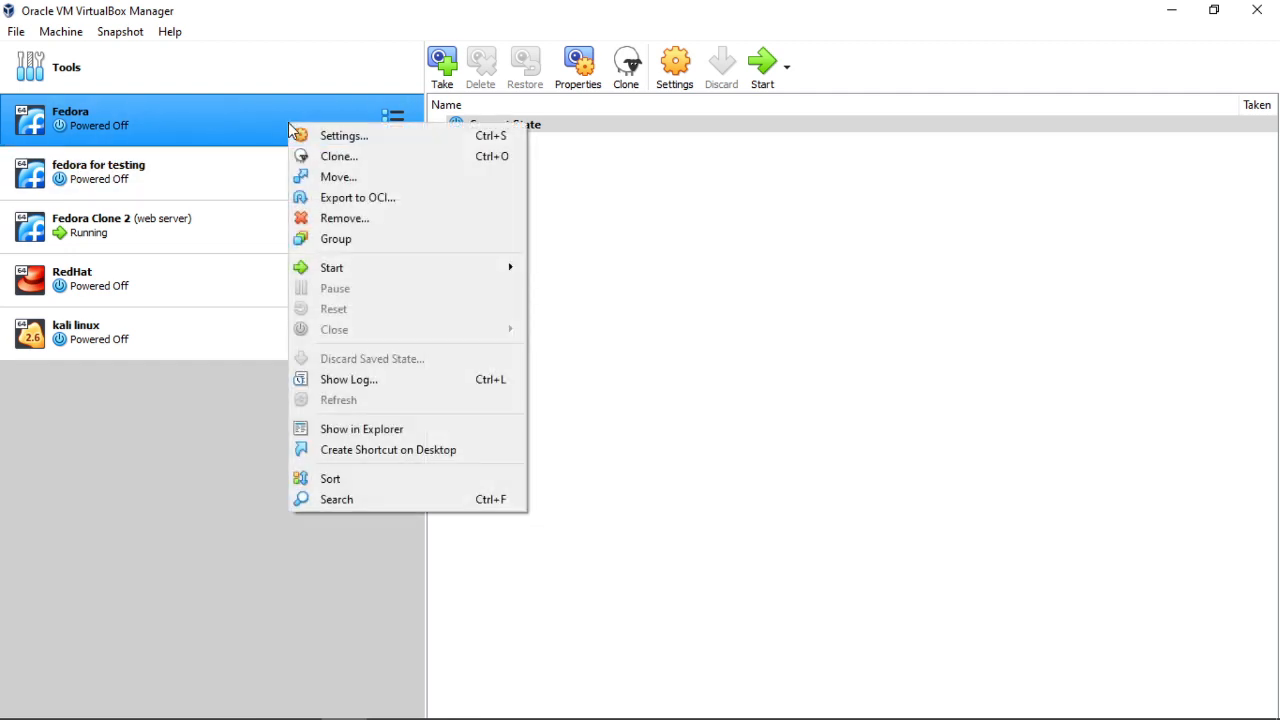
click(336, 158)
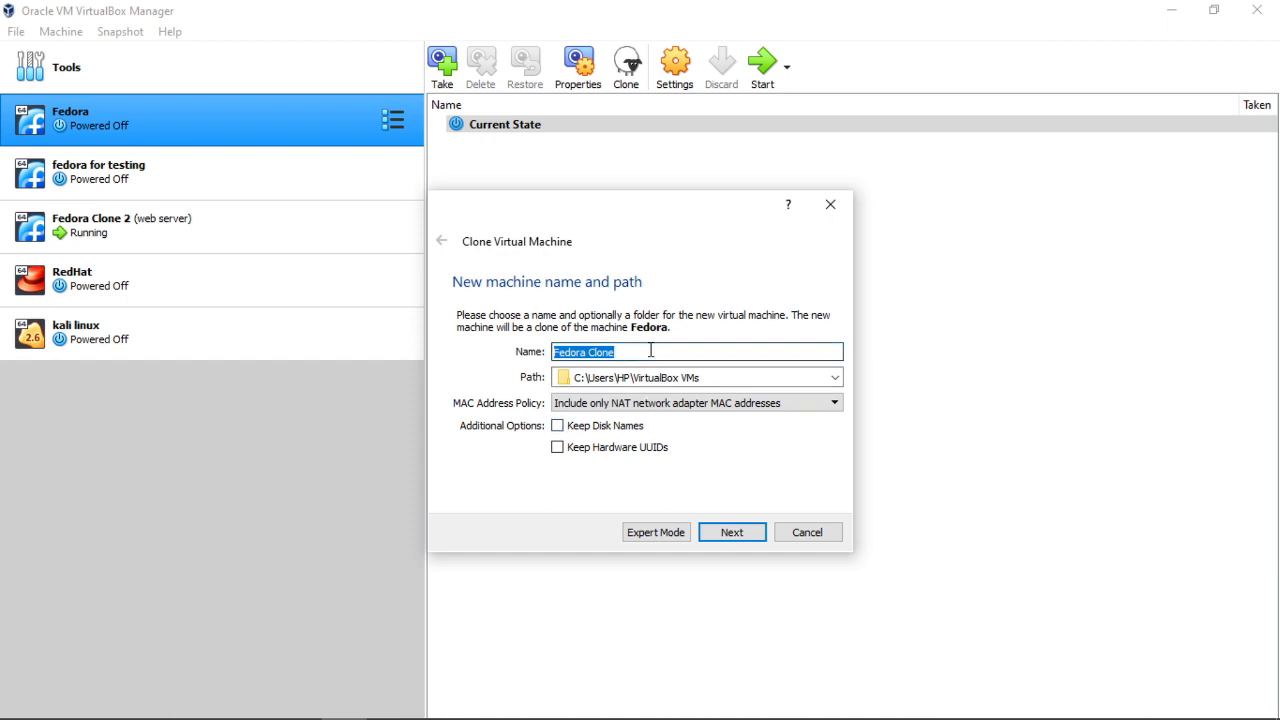
key(BackSpace)
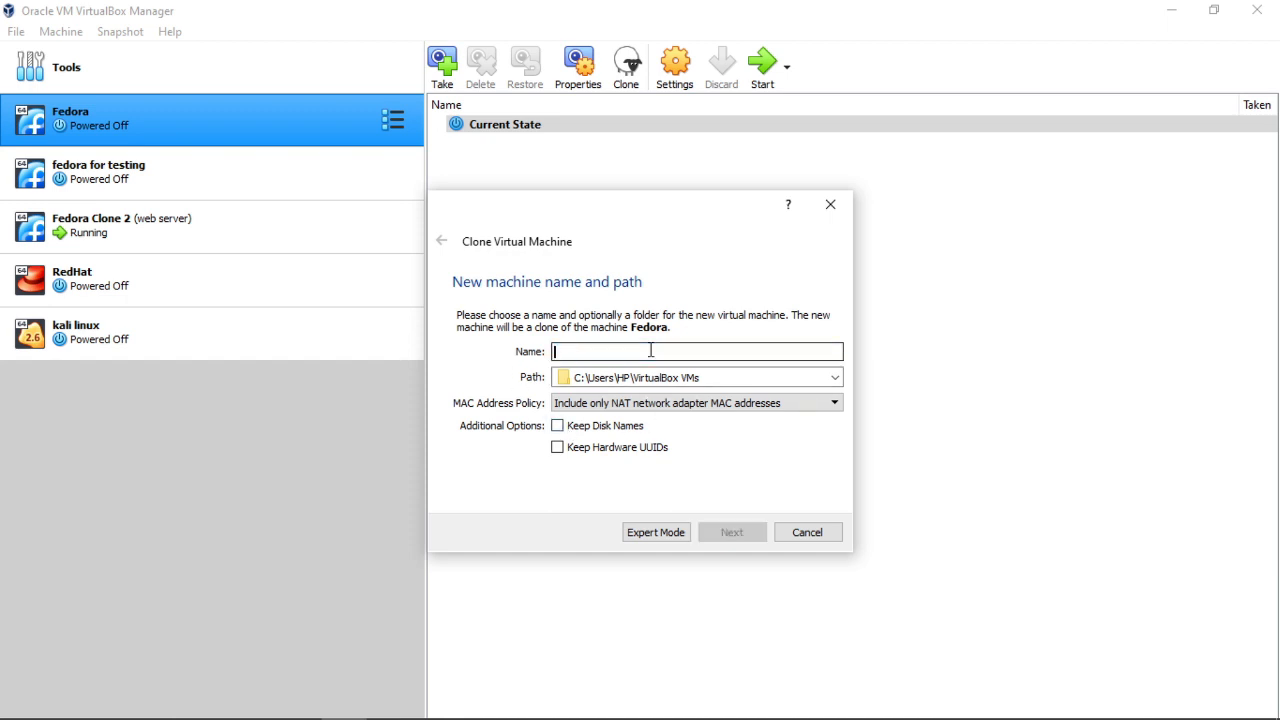
text(demo)
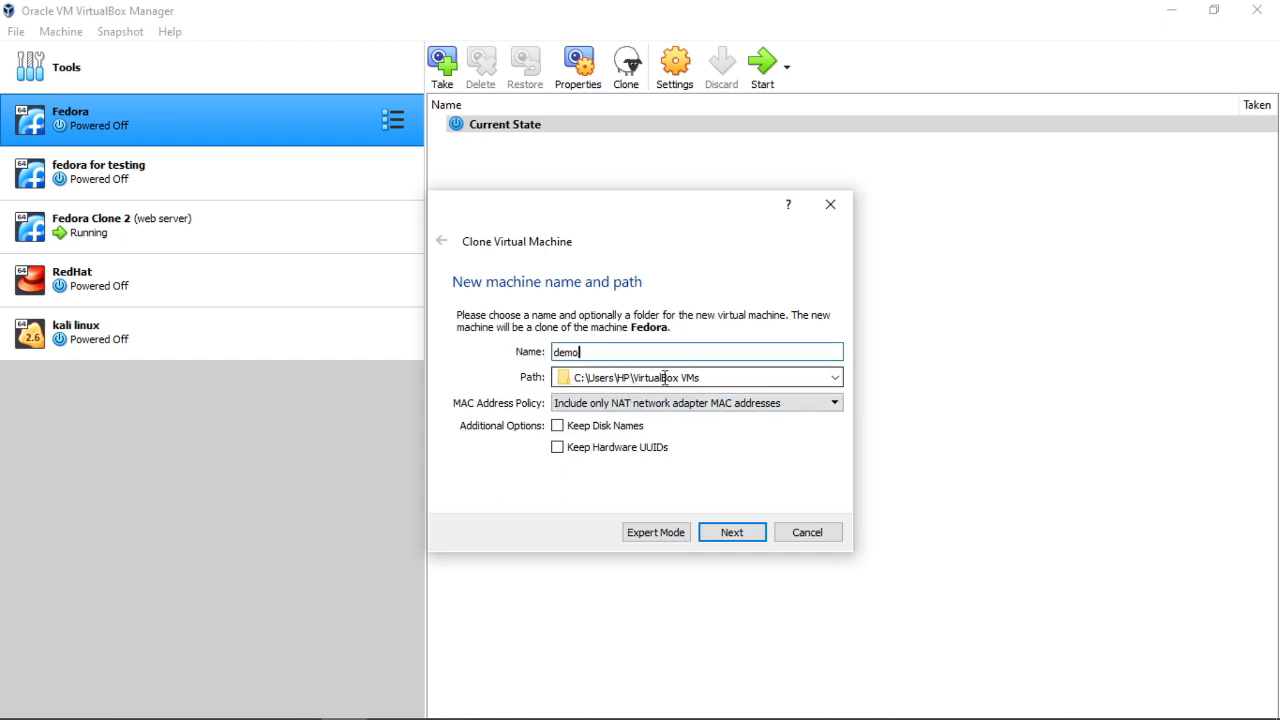
click(612, 404)
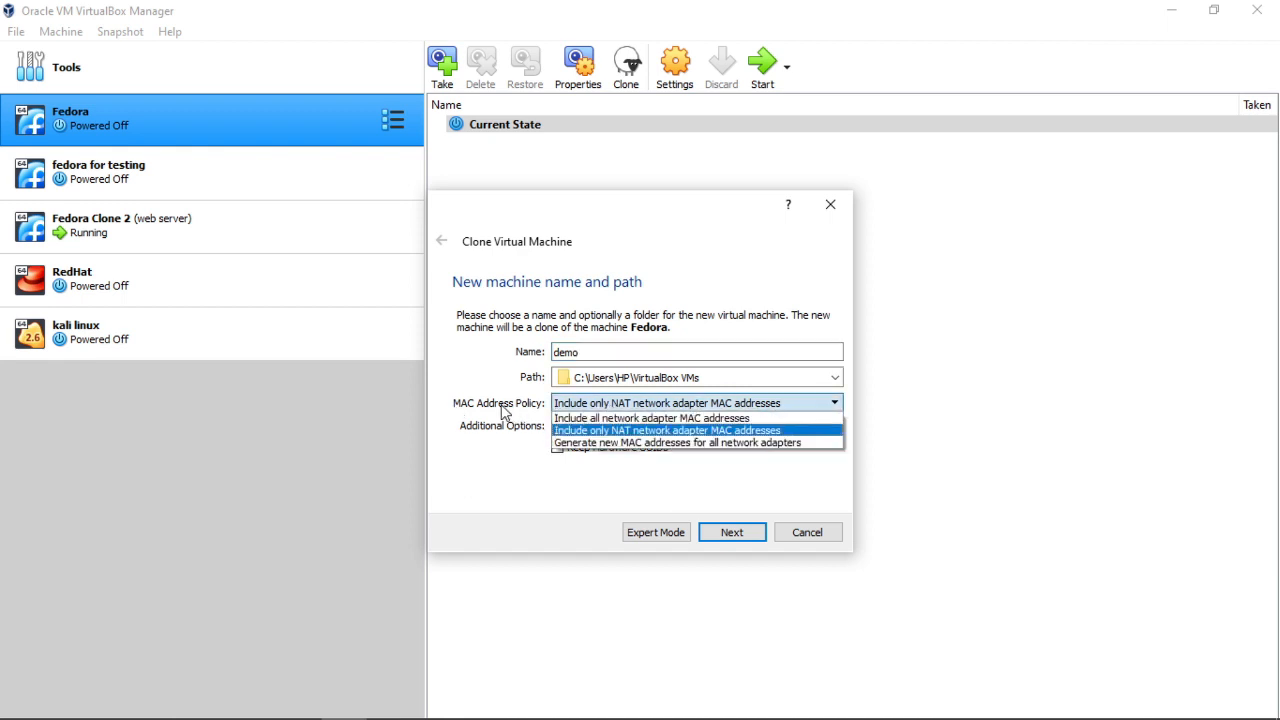
click(614, 443)
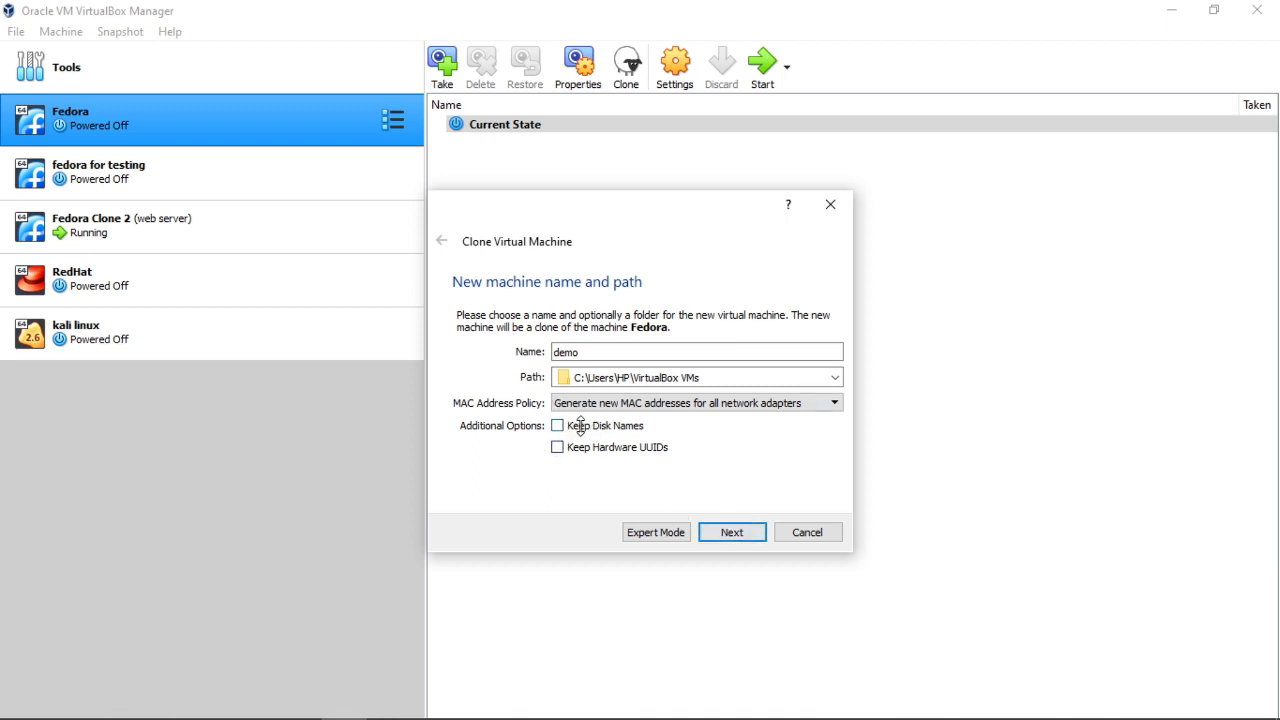
click(735, 532)
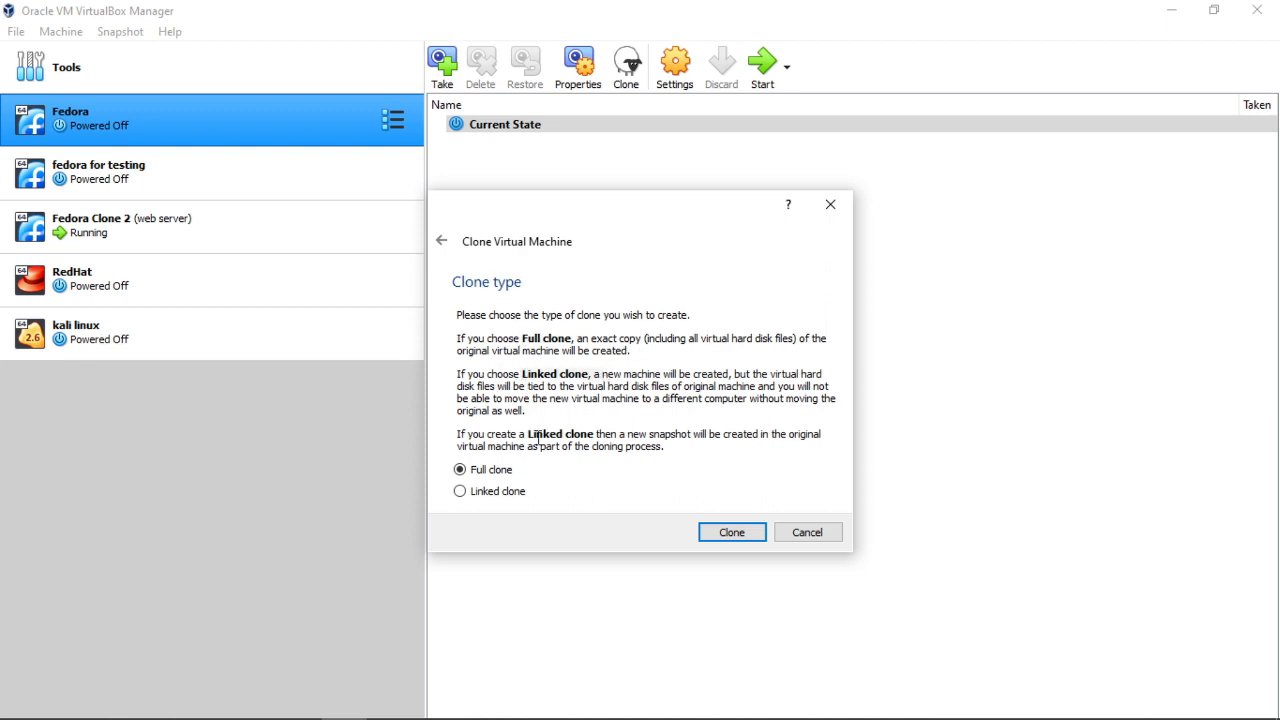
- Start a Full clone of Fedora, then cancel the cloning in progress
drag(452, 343, 816, 405)
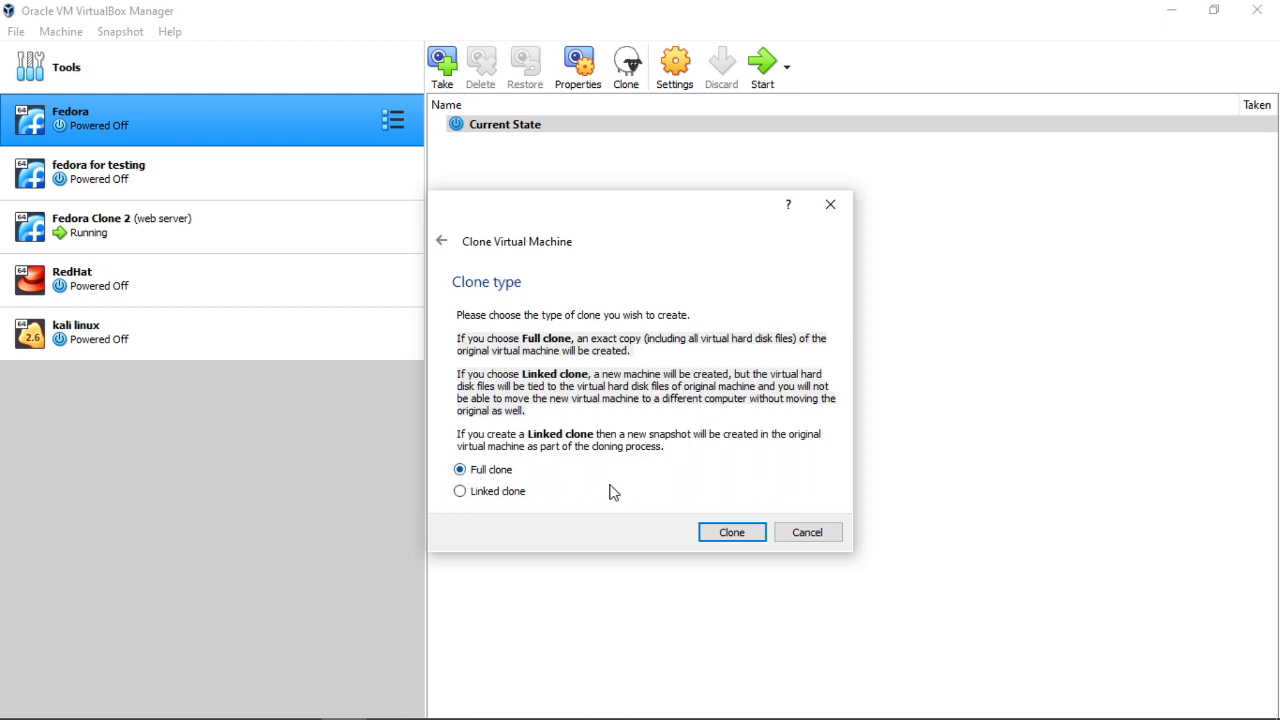
click(729, 533)
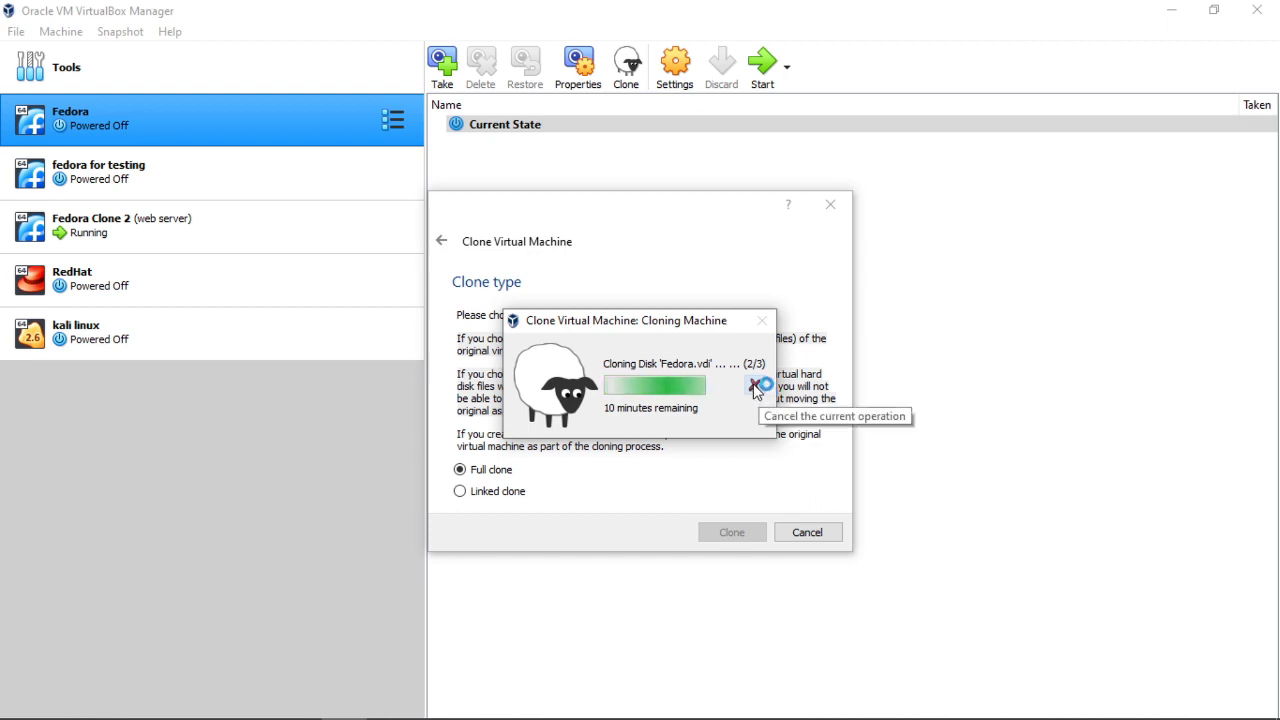
click(757, 386)
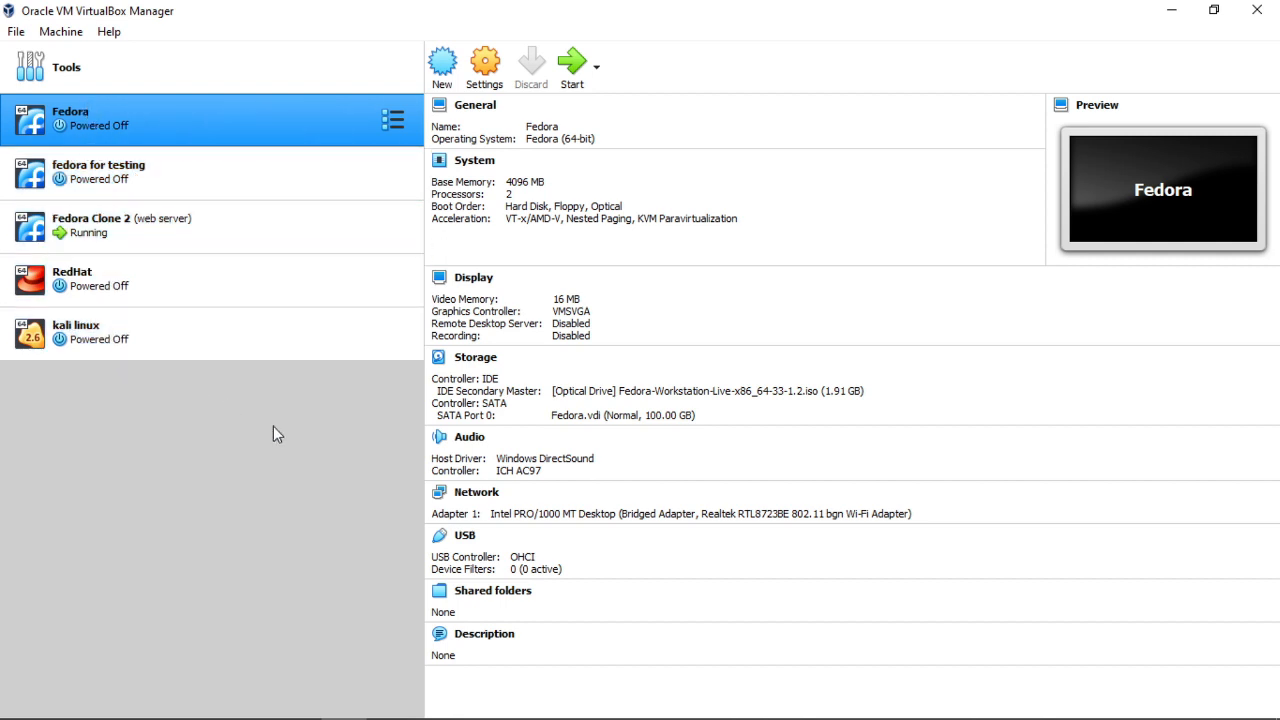
- Attach Fedora's first network adapter to NAT
click(487, 78)
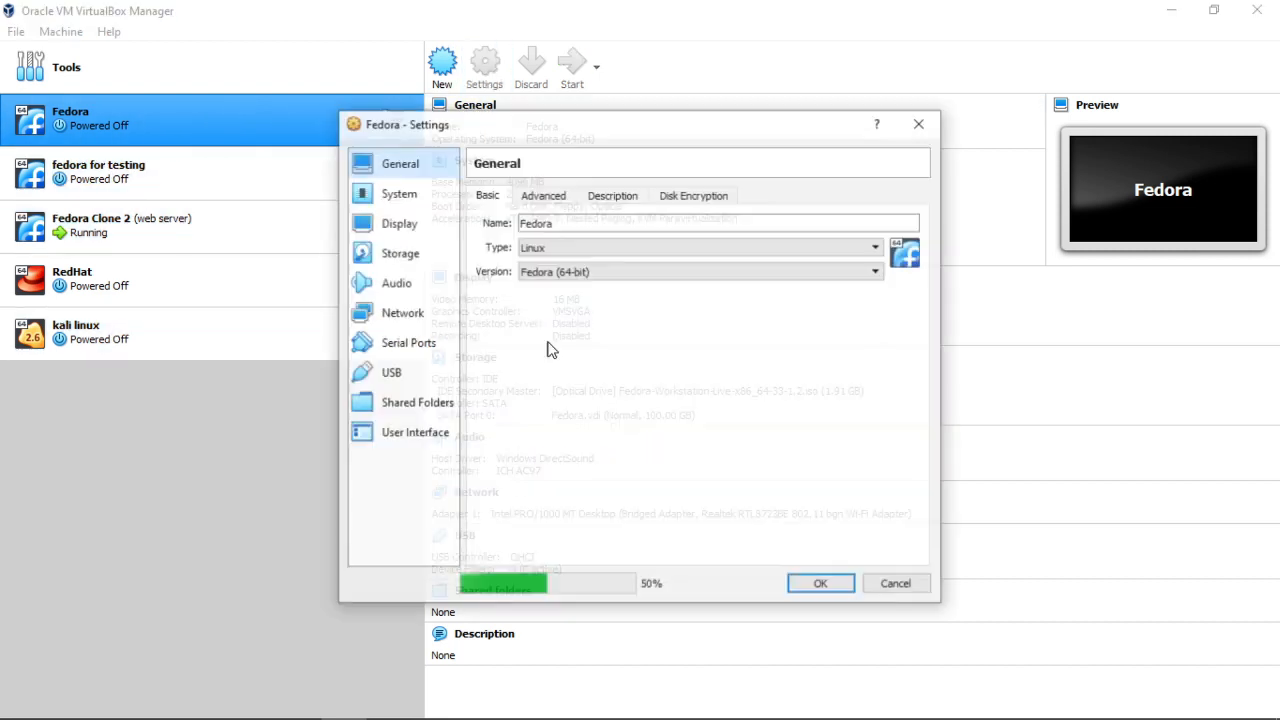
click(410, 316)
click(514, 291)
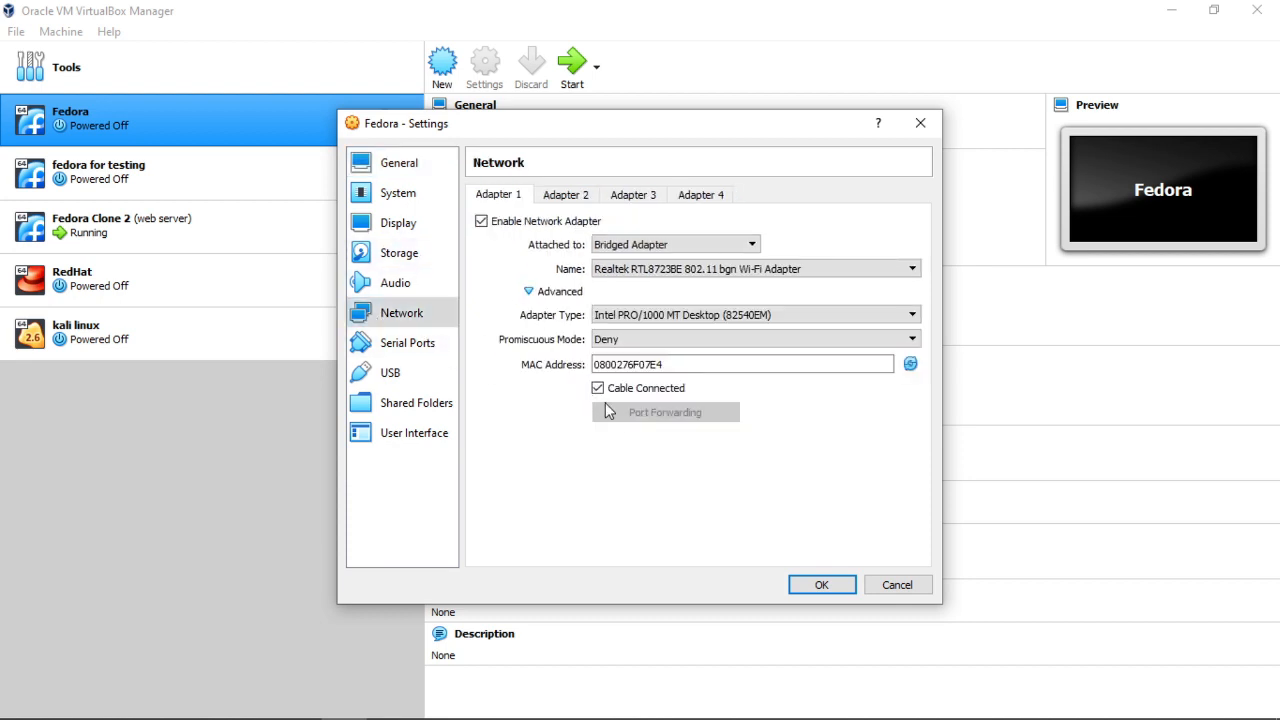
click(650, 246)
click(646, 257)
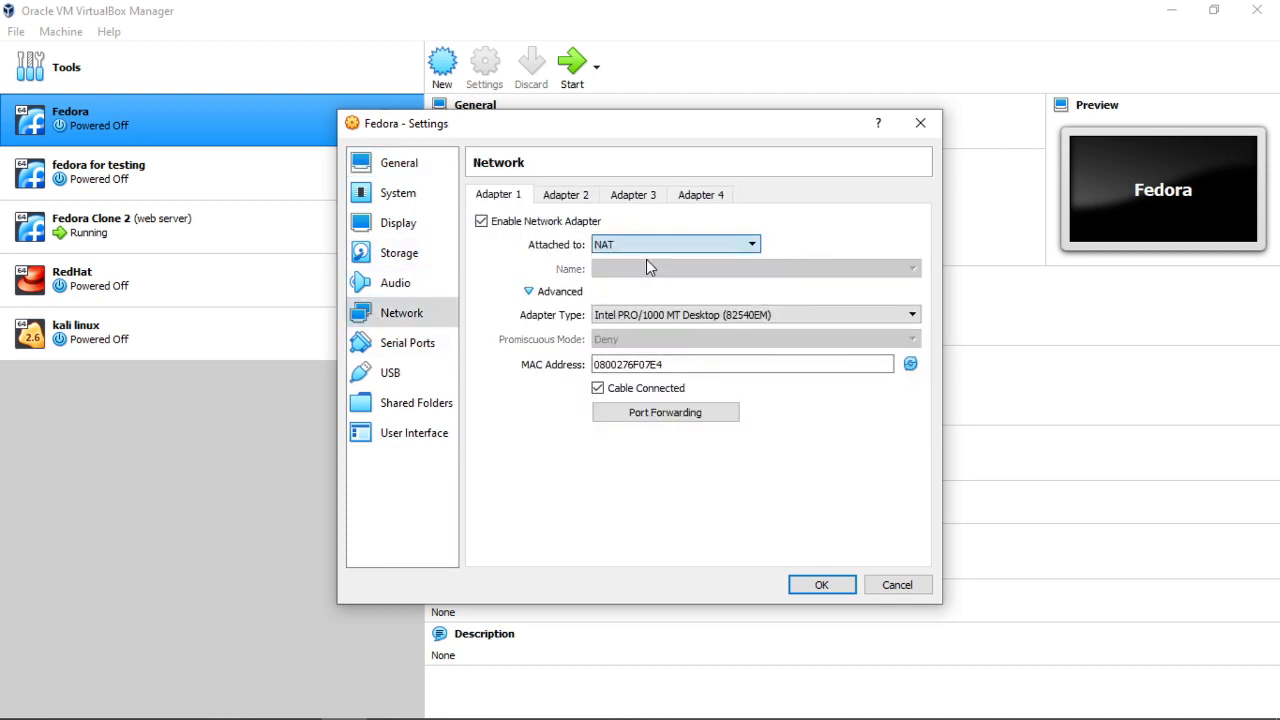
- Add a new port-forwarding rule using the TCP protocol
click(673, 419)
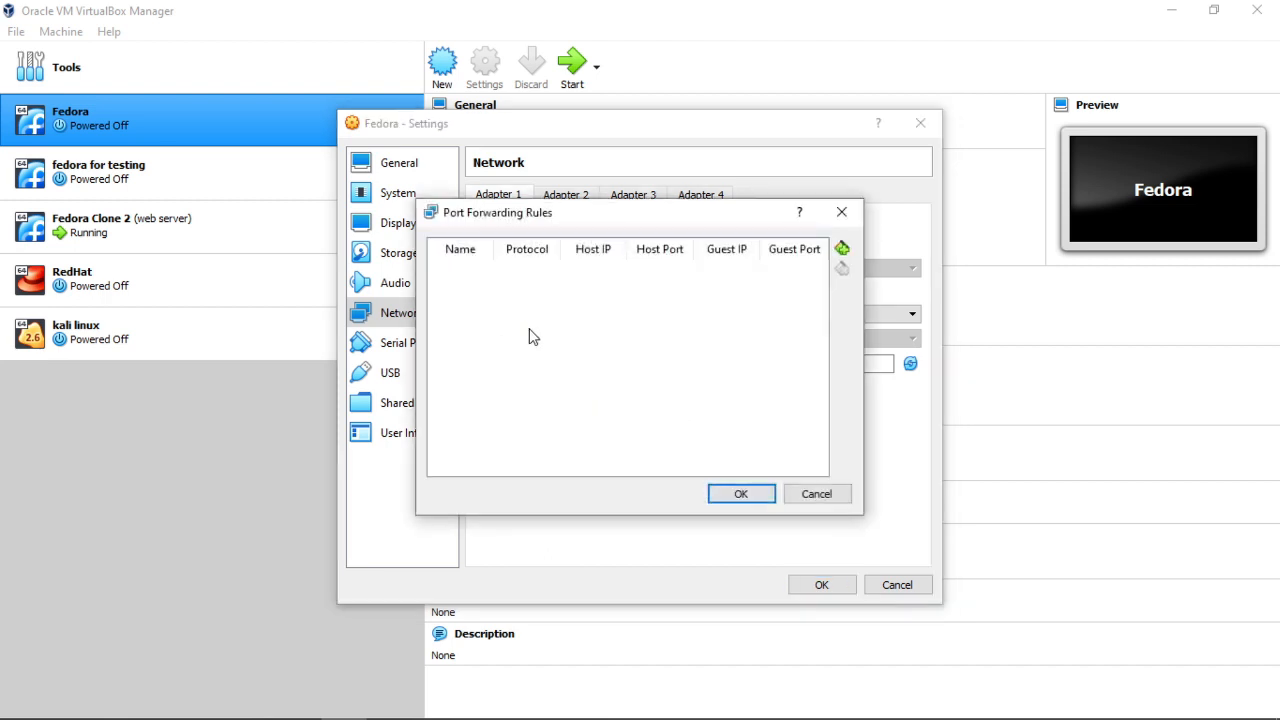
click(842, 248)
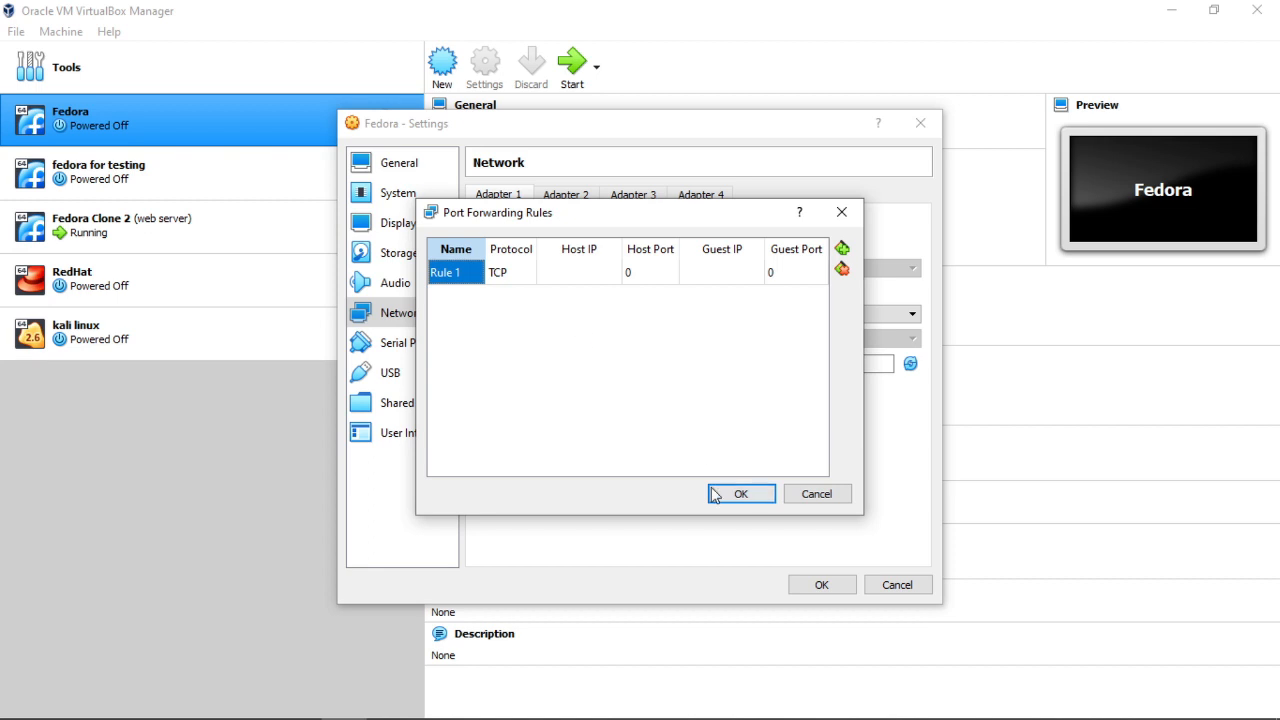
click(520, 273)
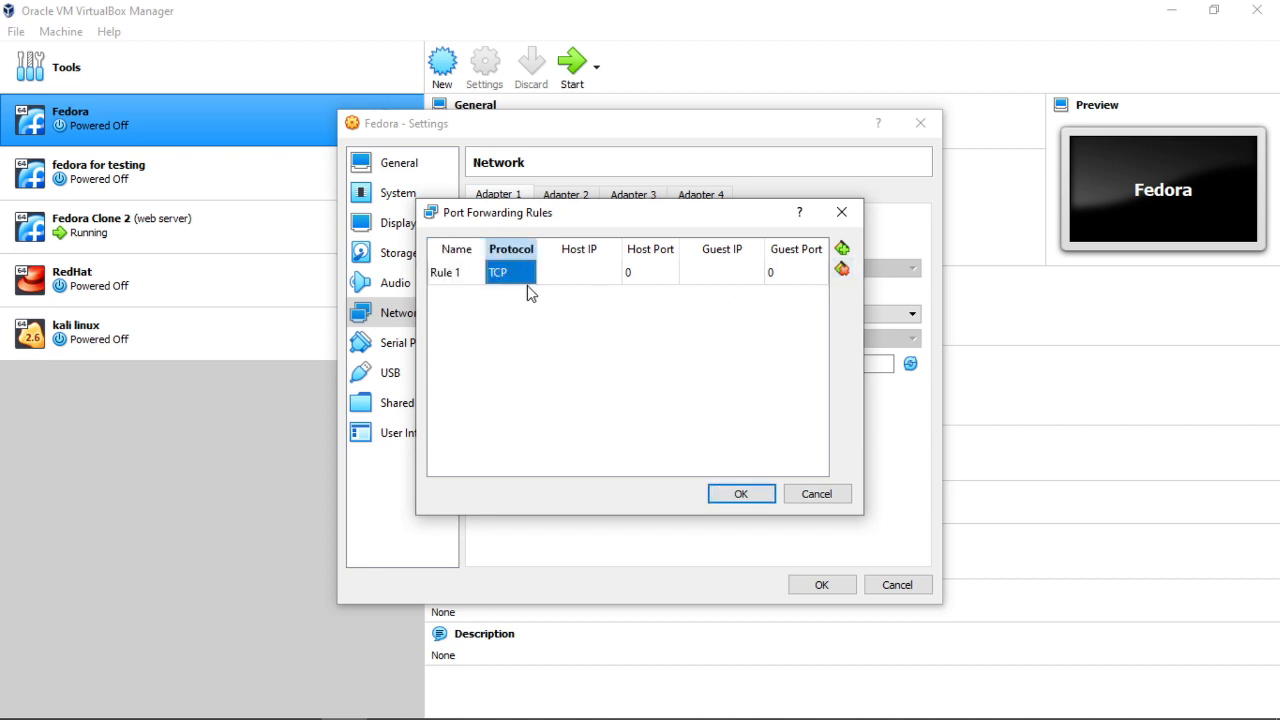
click(516, 279)
click(525, 275)
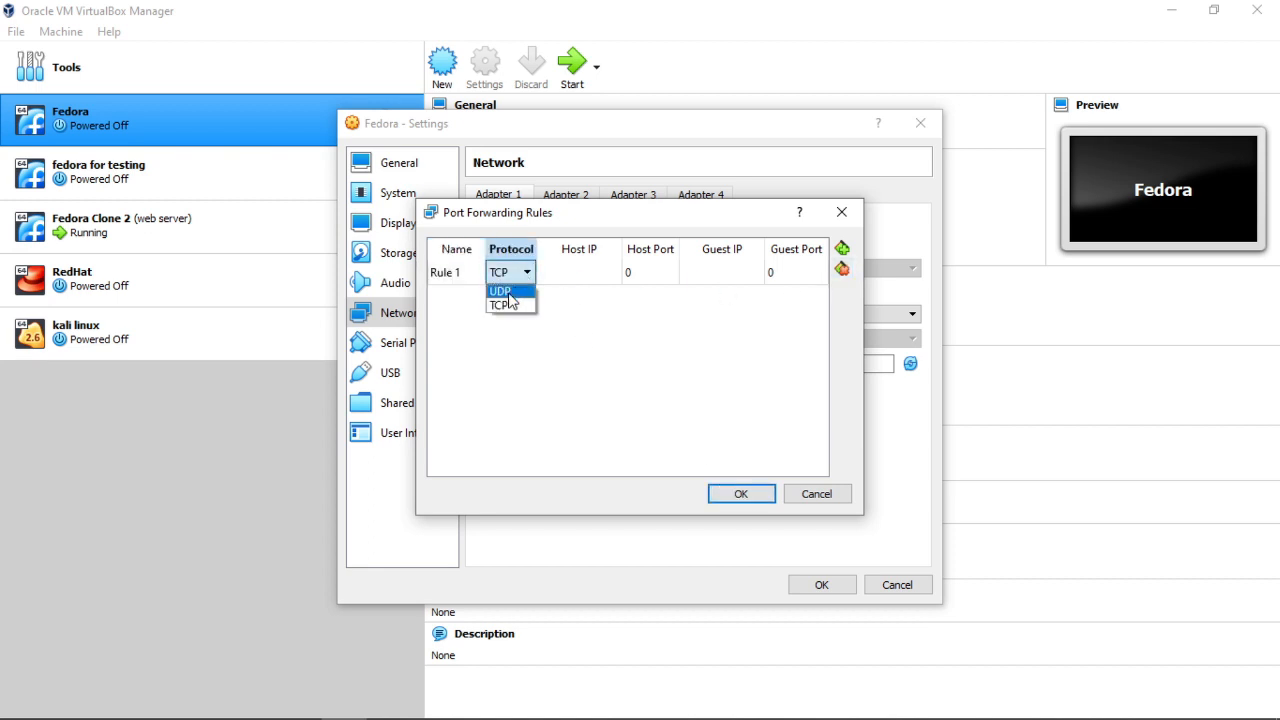
click(508, 303)
click(598, 268)
- Set the rule's host port and guest port to 80 and save the settings
click(646, 269)
click(646, 269)
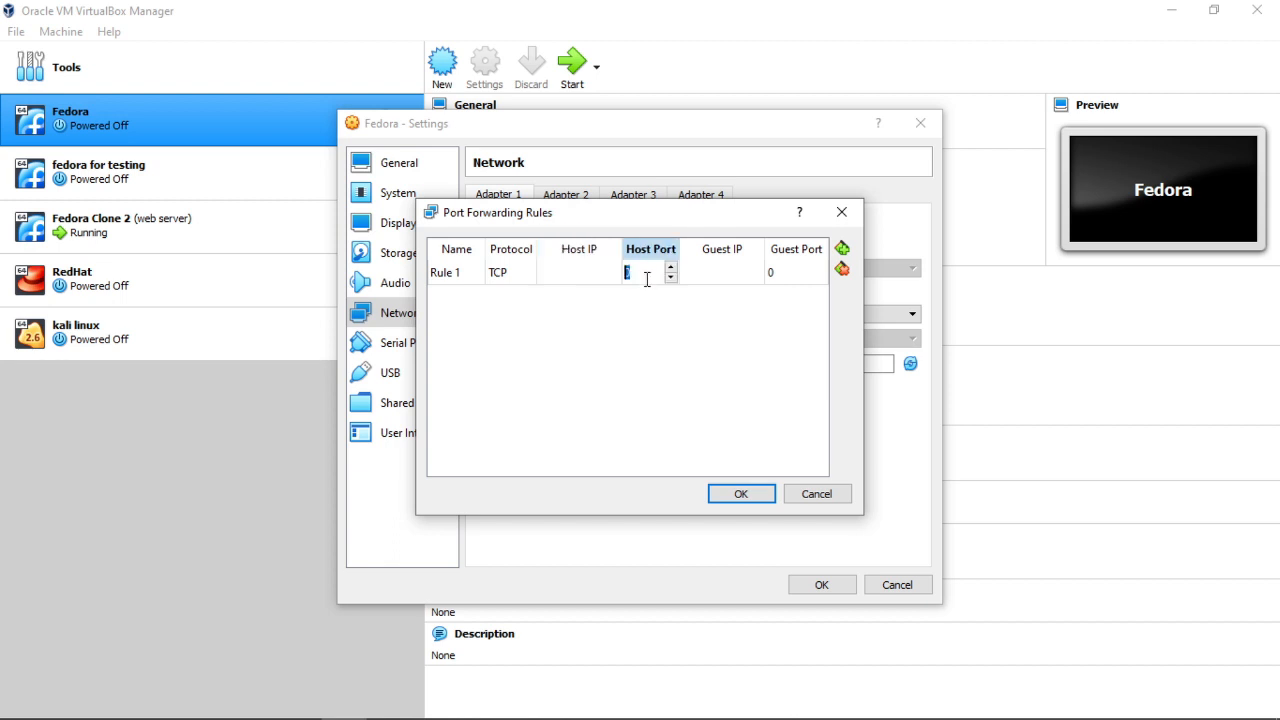
key(BackSpace)
text(80)
key(Return)
double_click(771, 274)
key(BackSpace)
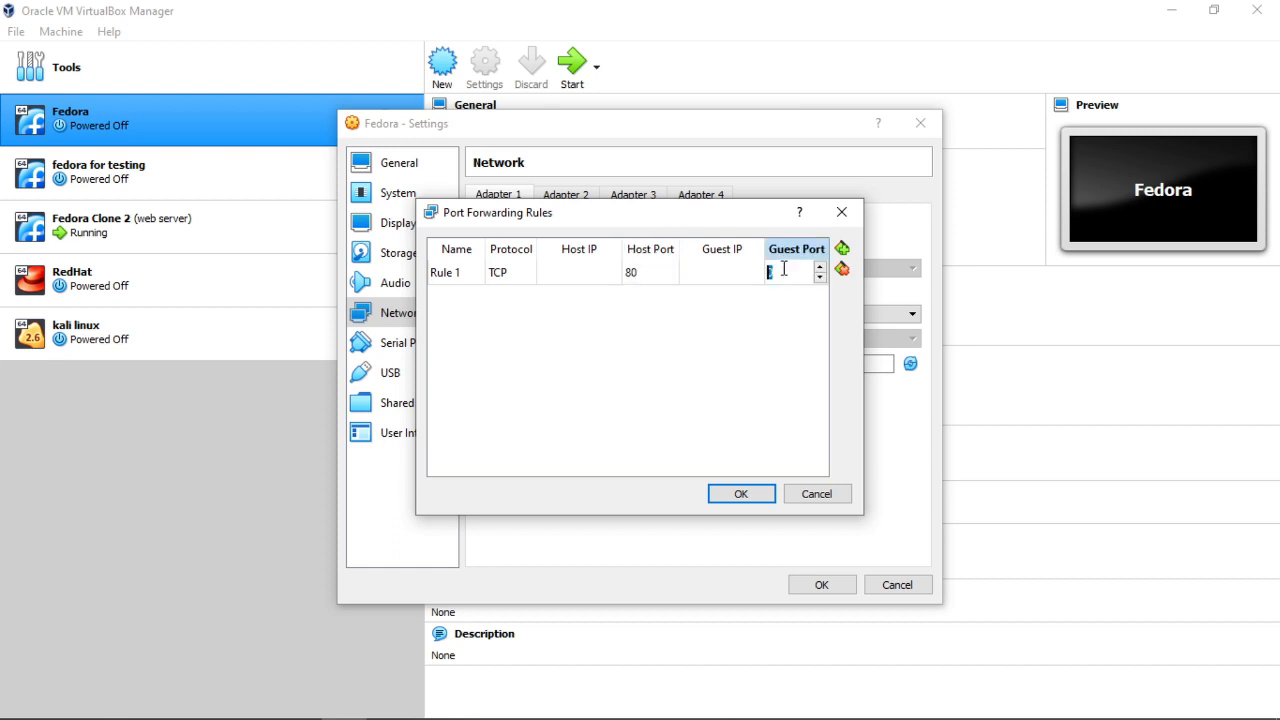
text(80)
click(745, 497)
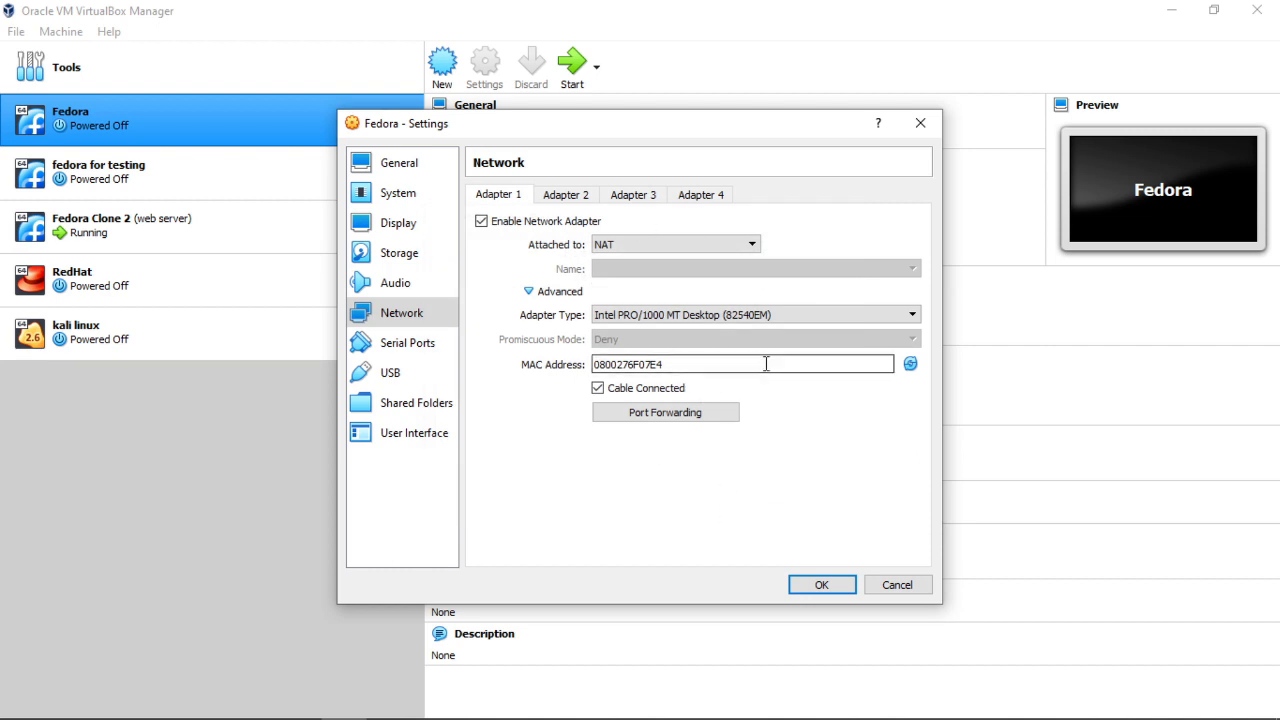
click(822, 585)
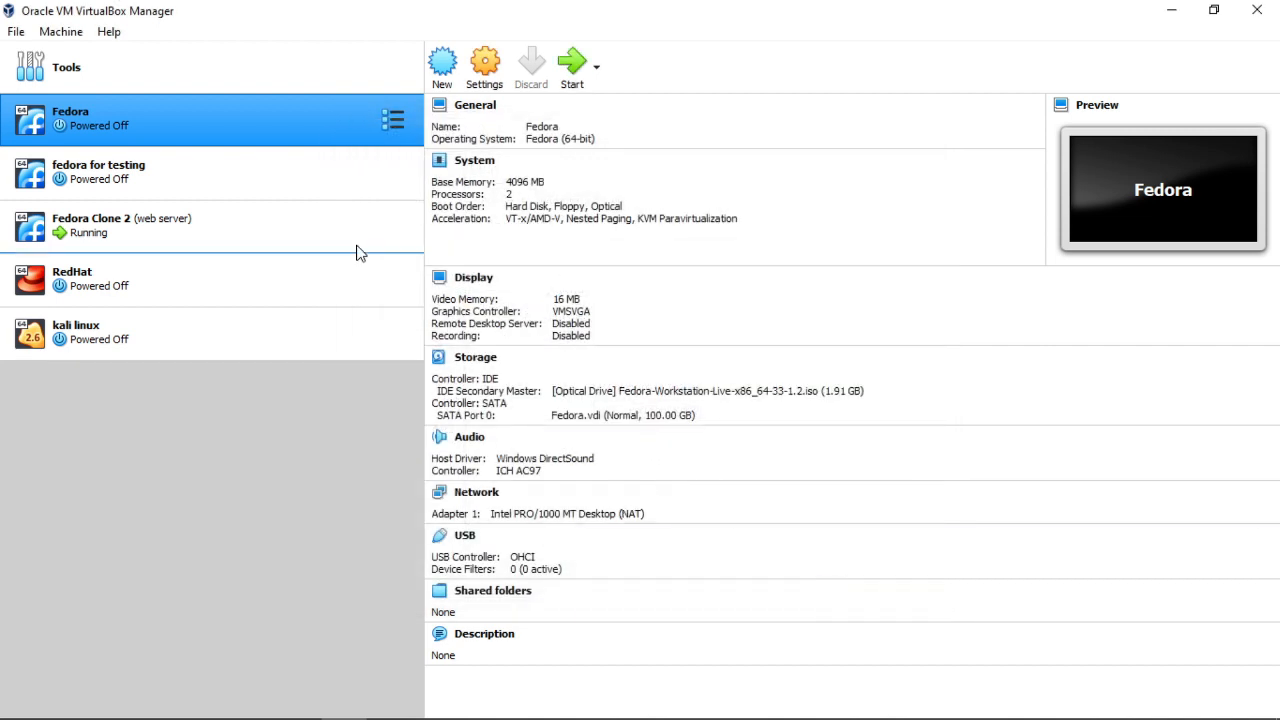